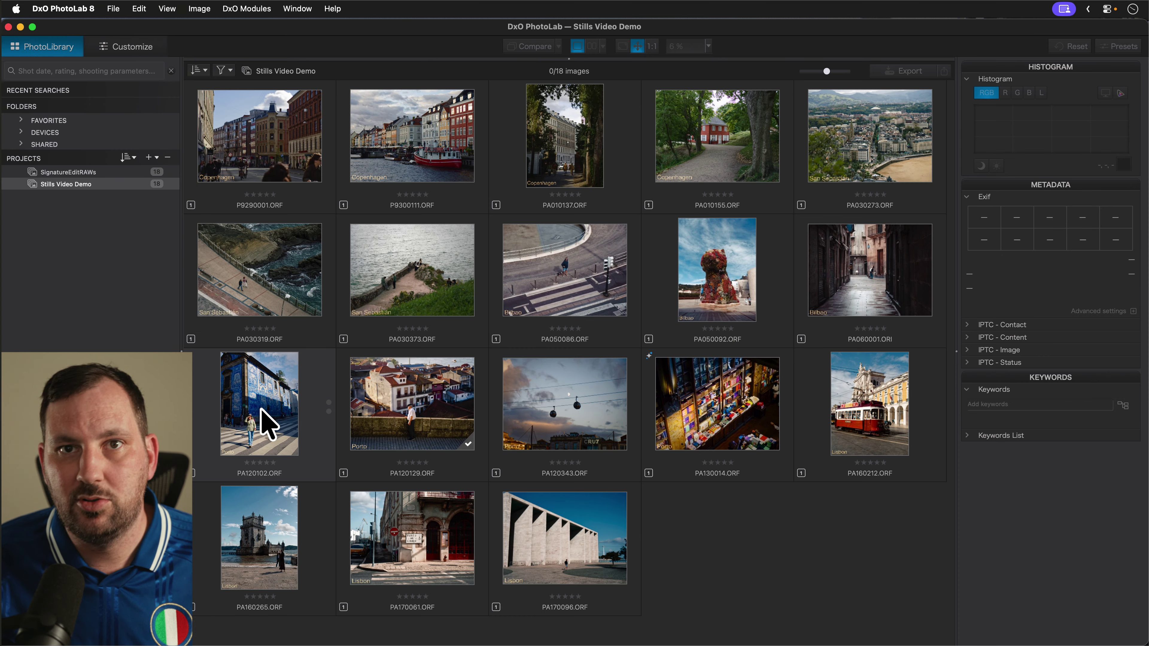
Open the Porto photo PA120102.ORF for editing and compare its corrected look with the uncorrected version twice
double_click(272, 428)
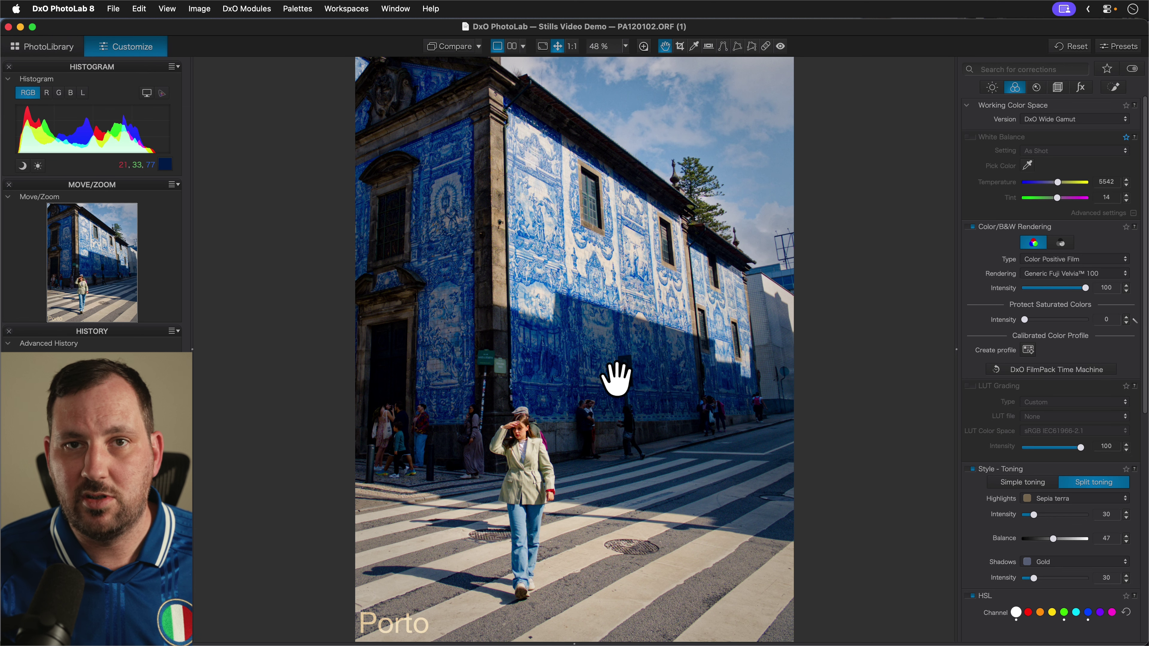
click(442, 47)
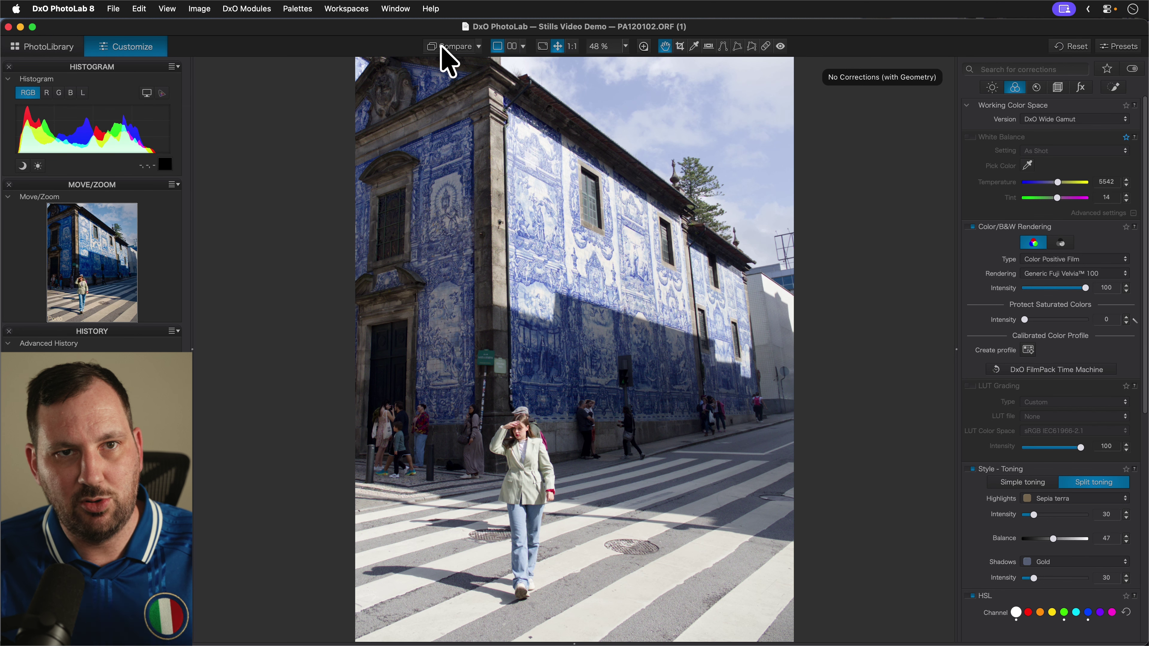
click(441, 46)
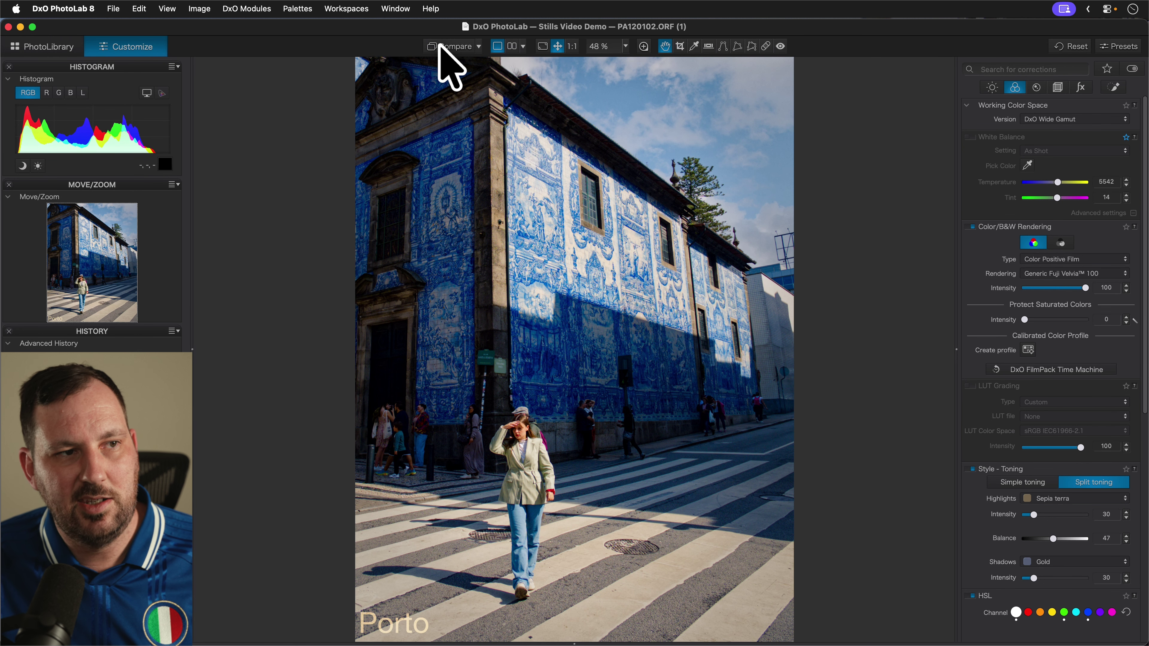
click(441, 47)
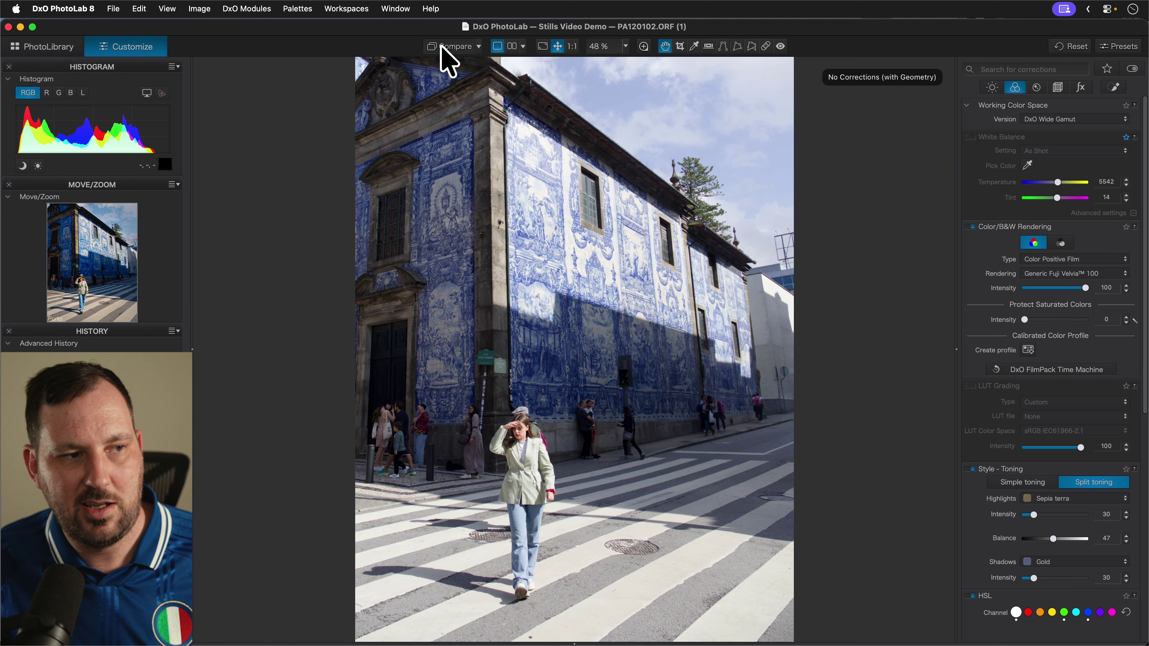
click(442, 47)
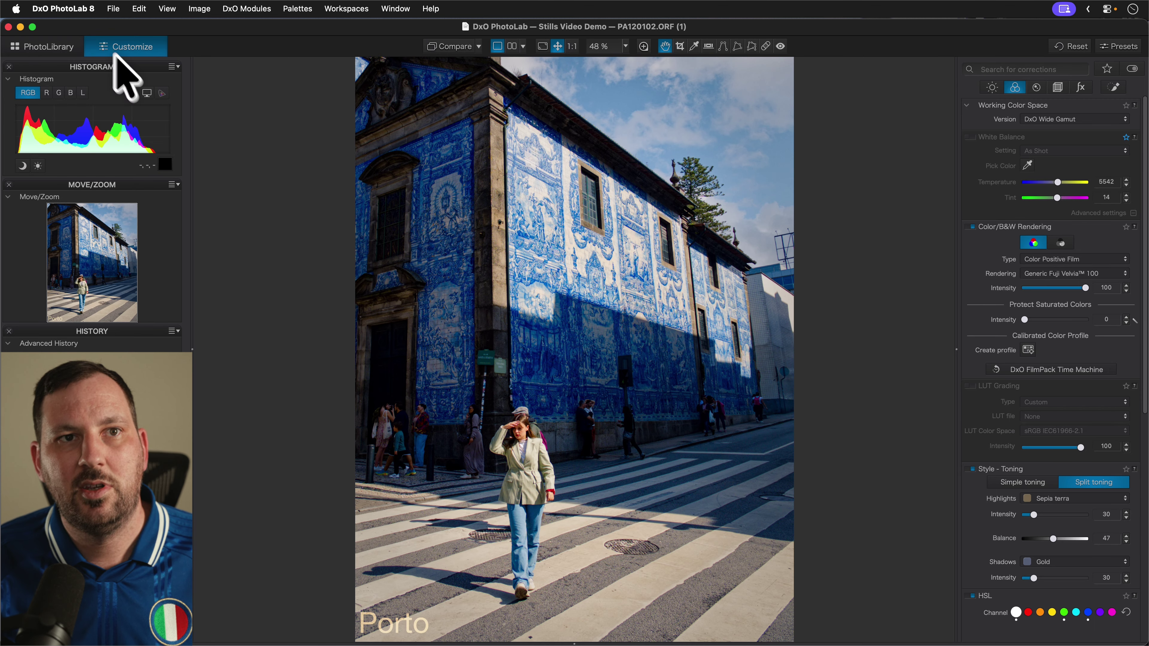
Open the Lisbon street photo PA170061.ORF from the photo library and compare it with its uncorrected version
click(41, 47)
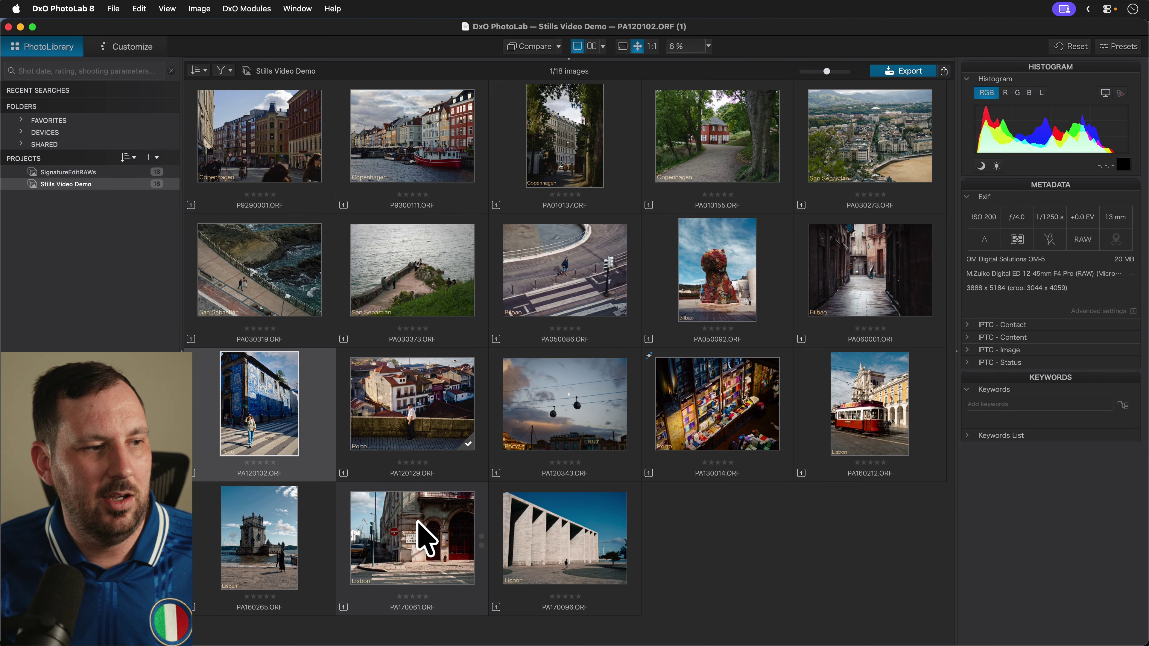
double_click(430, 543)
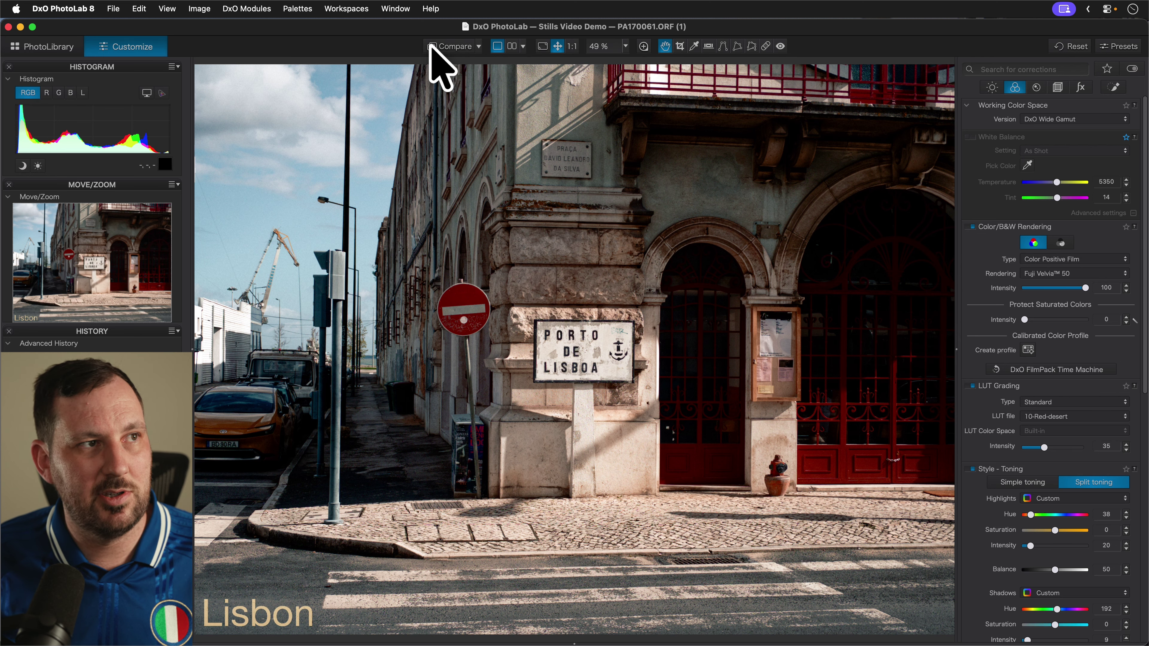
click(449, 43)
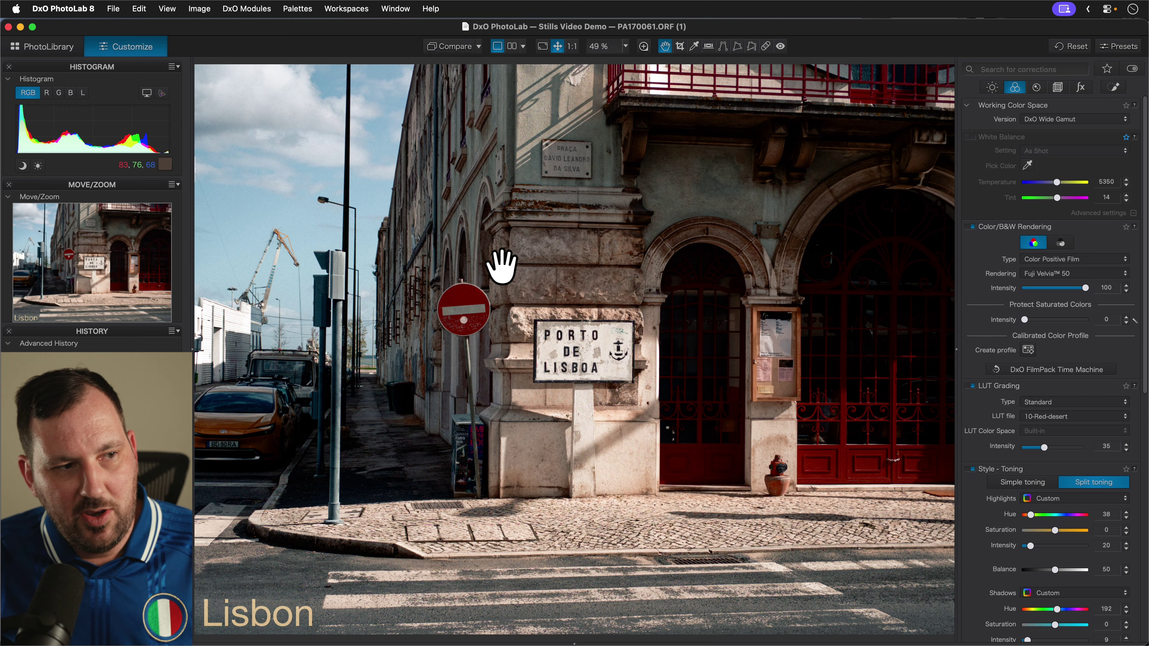
Return to the photo library and browse the lens modules available for the Sony A7 IV in Manage DxO Modules
click(42, 46)
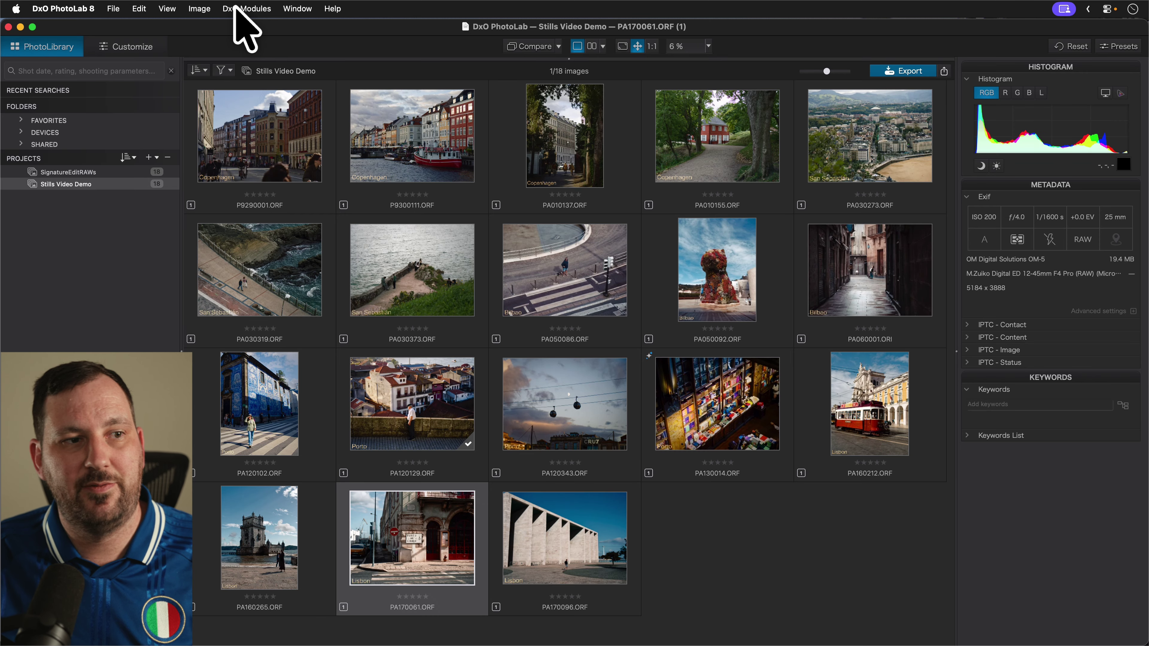
click(245, 9)
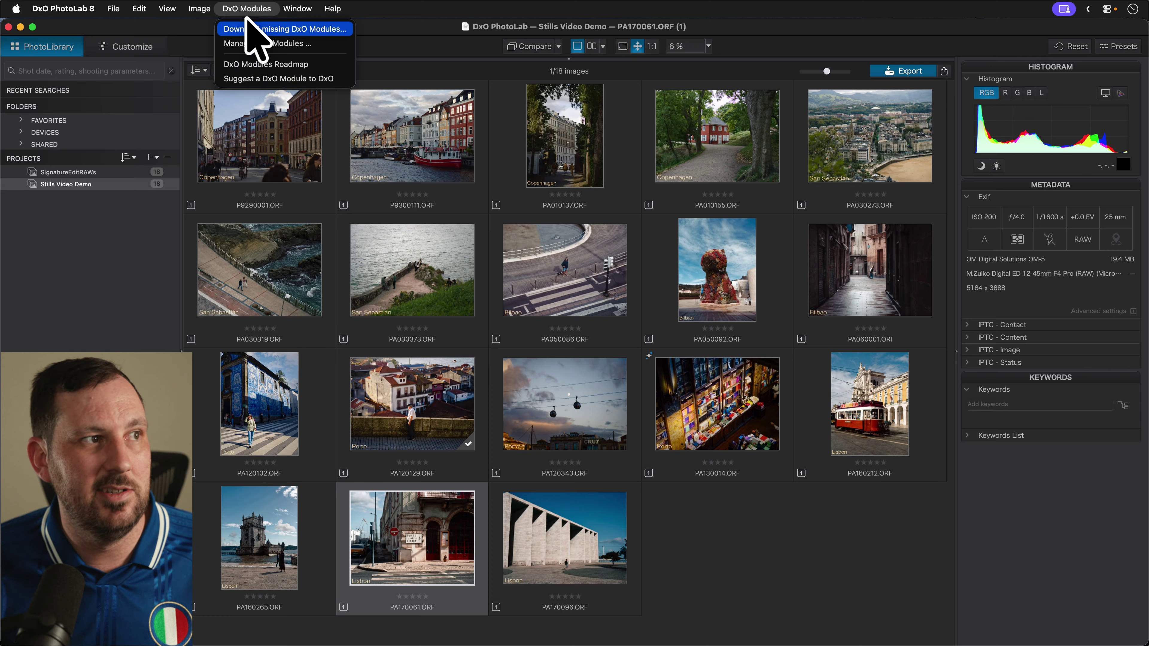
click(267, 49)
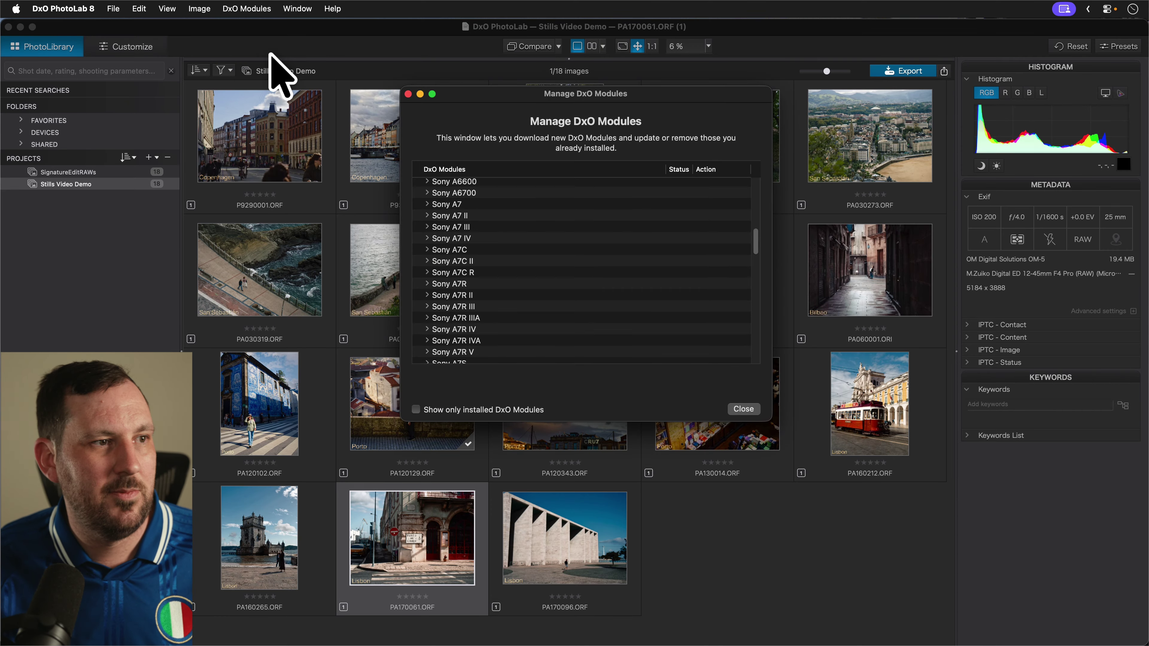
mouse_move(755, 237)
mouse_down()
mouse_move(756, 213)
mouse_move(757, 244)
mouse_up()
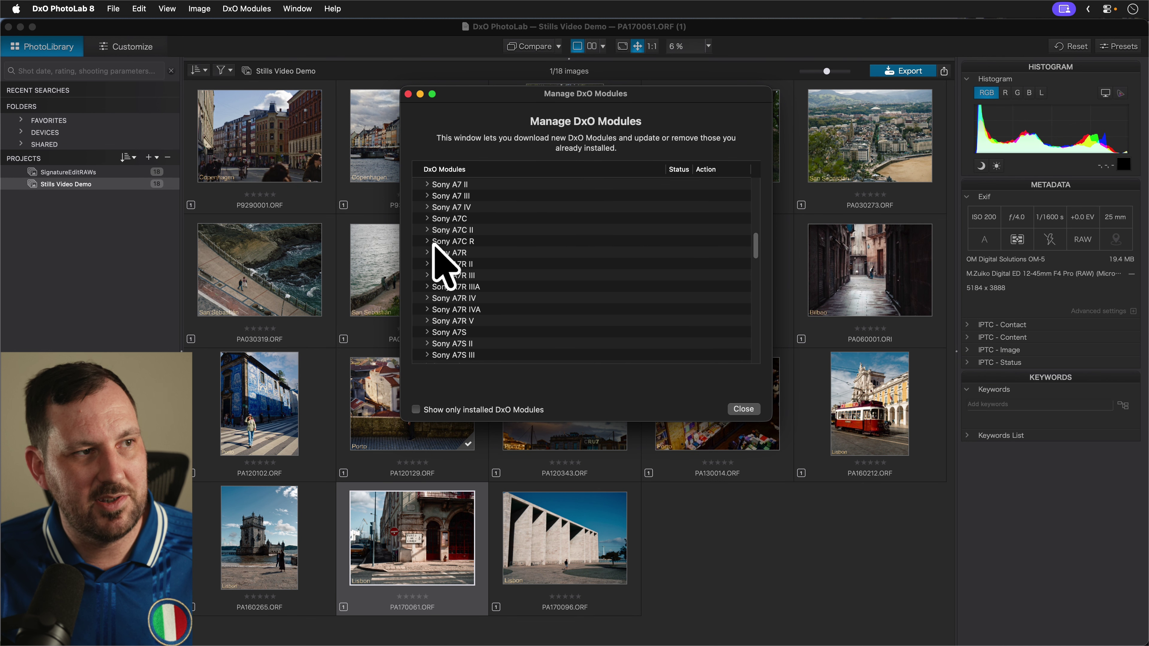
click(426, 206)
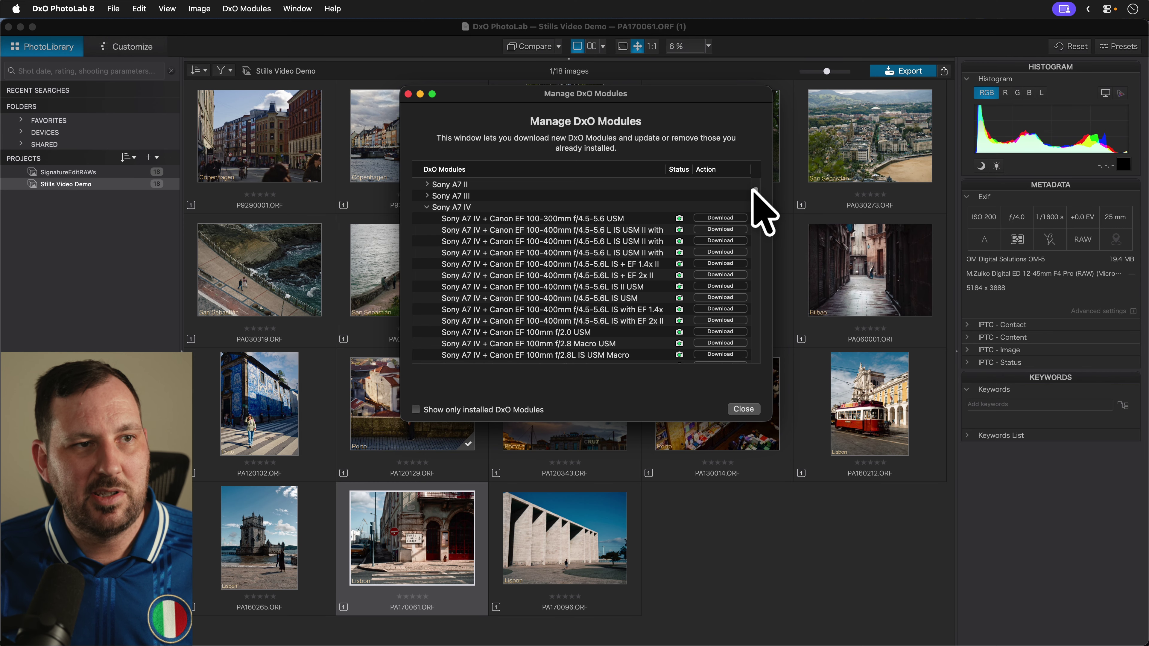
drag(754, 191, 760, 237)
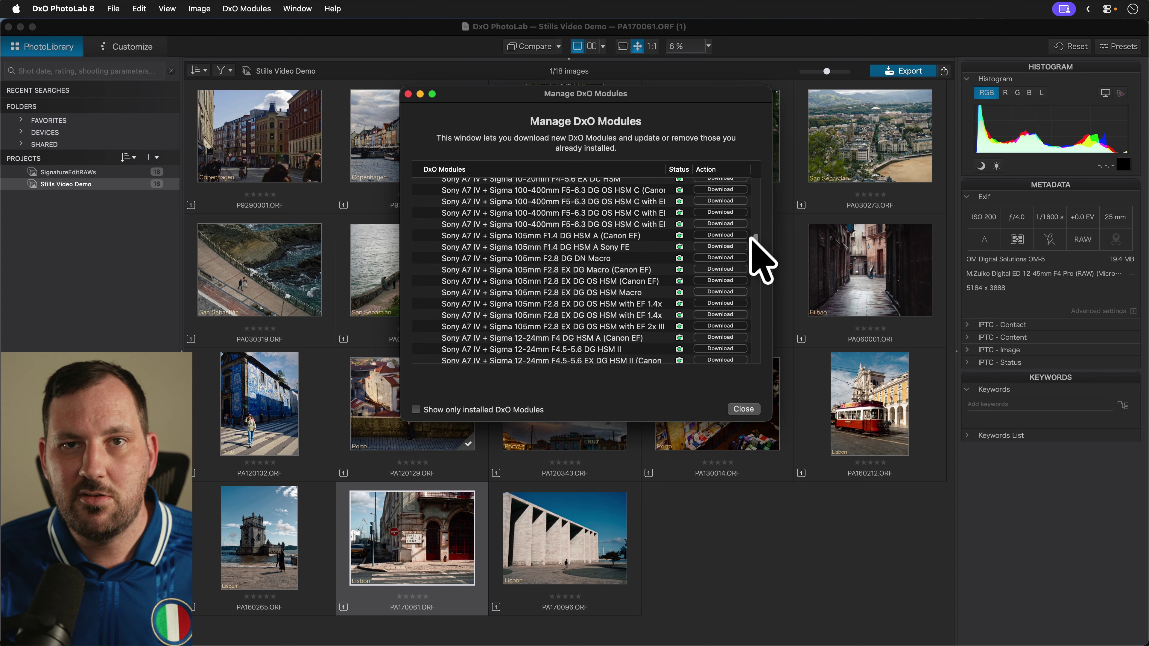
drag(752, 239, 751, 244)
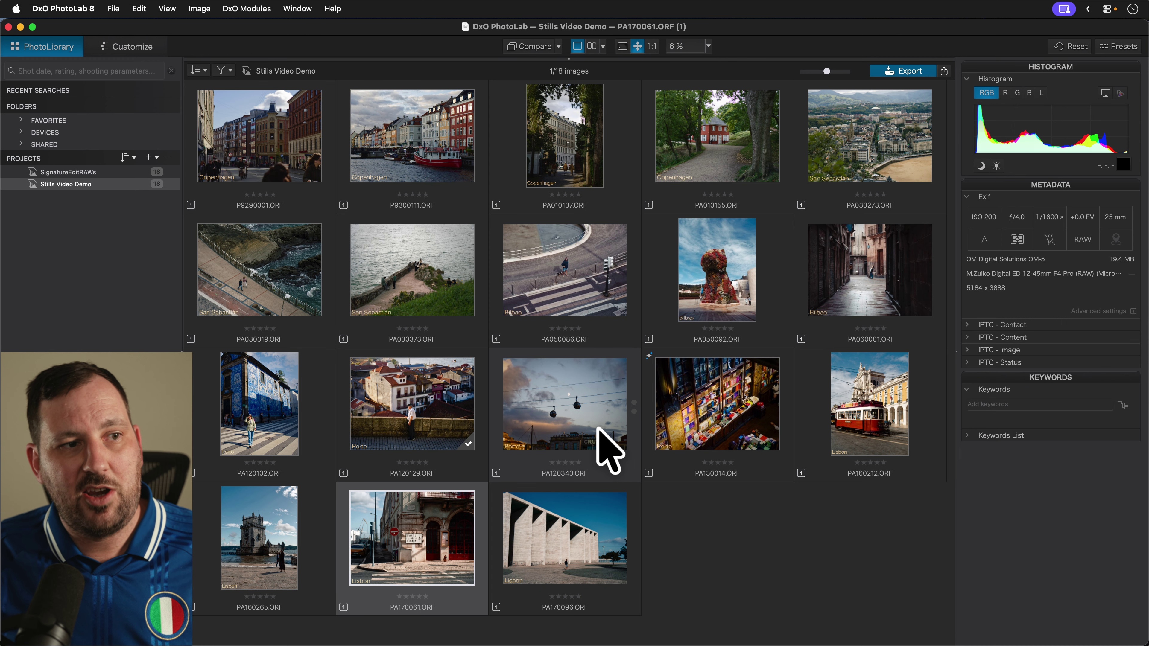
Reopen PA170061.ORF from the library and toggle Color/B&W Rendering off and on to compare its effect
mouse_move(598, 428)
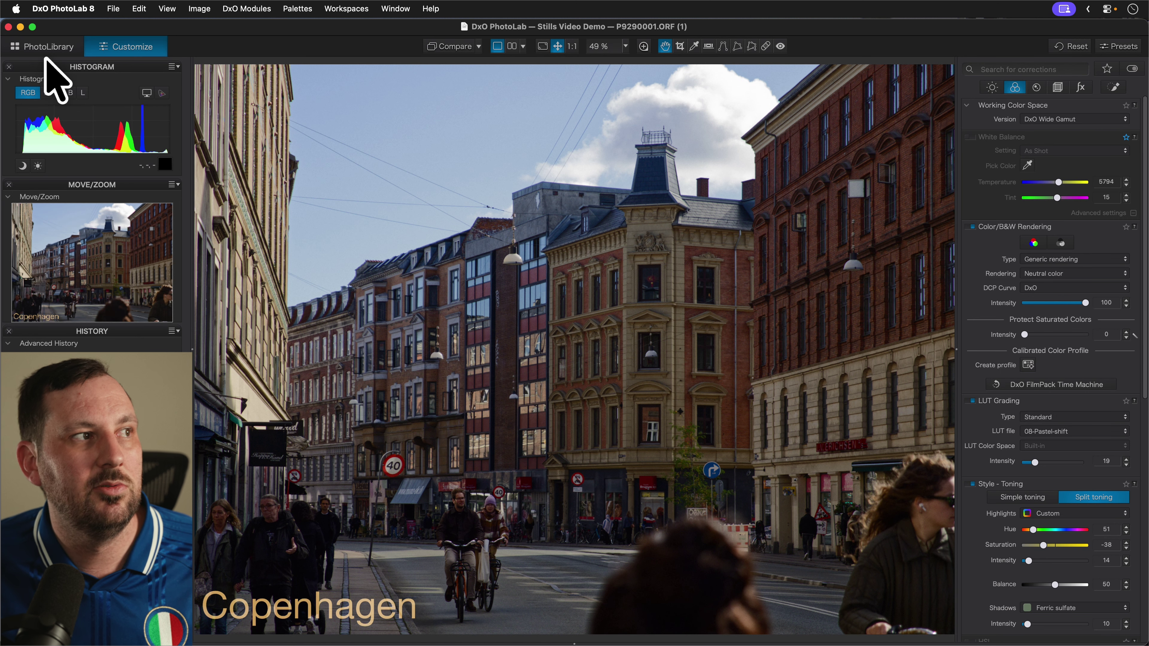
click(45, 47)
double_click(423, 566)
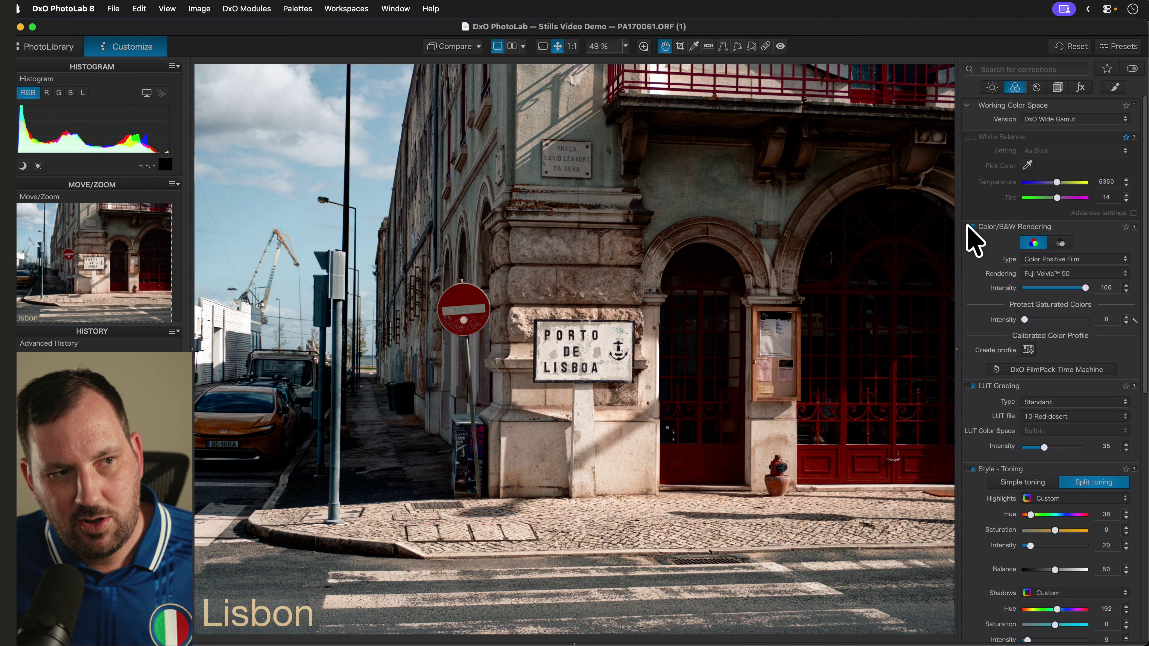
click(969, 226)
click(968, 226)
click(968, 226)
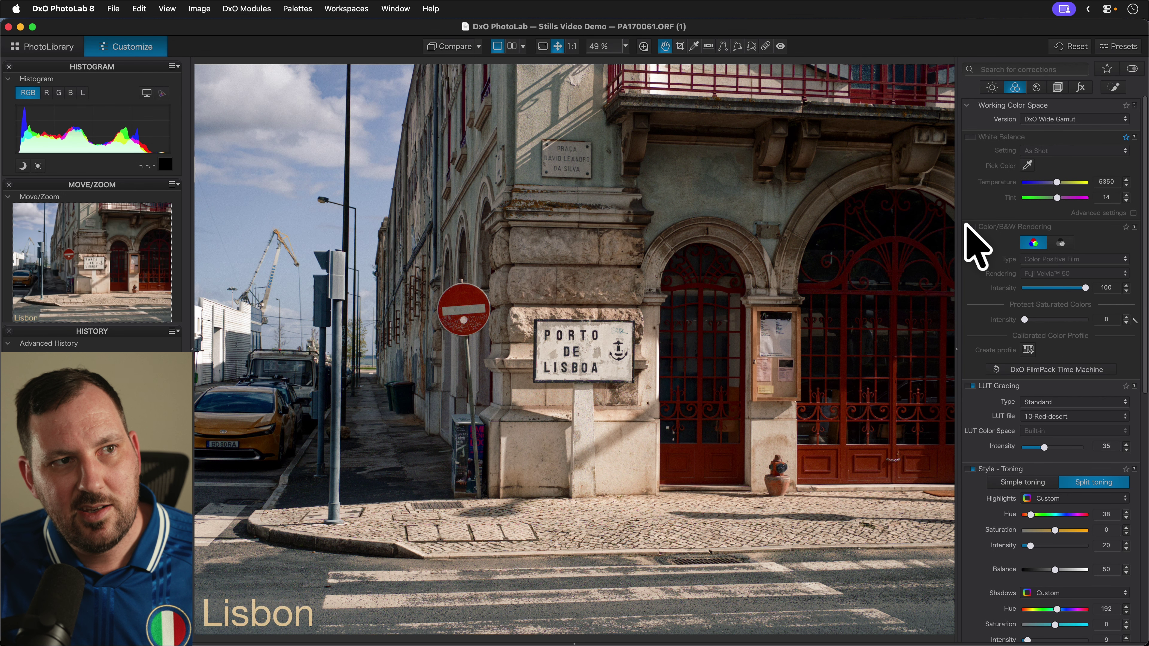
click(969, 226)
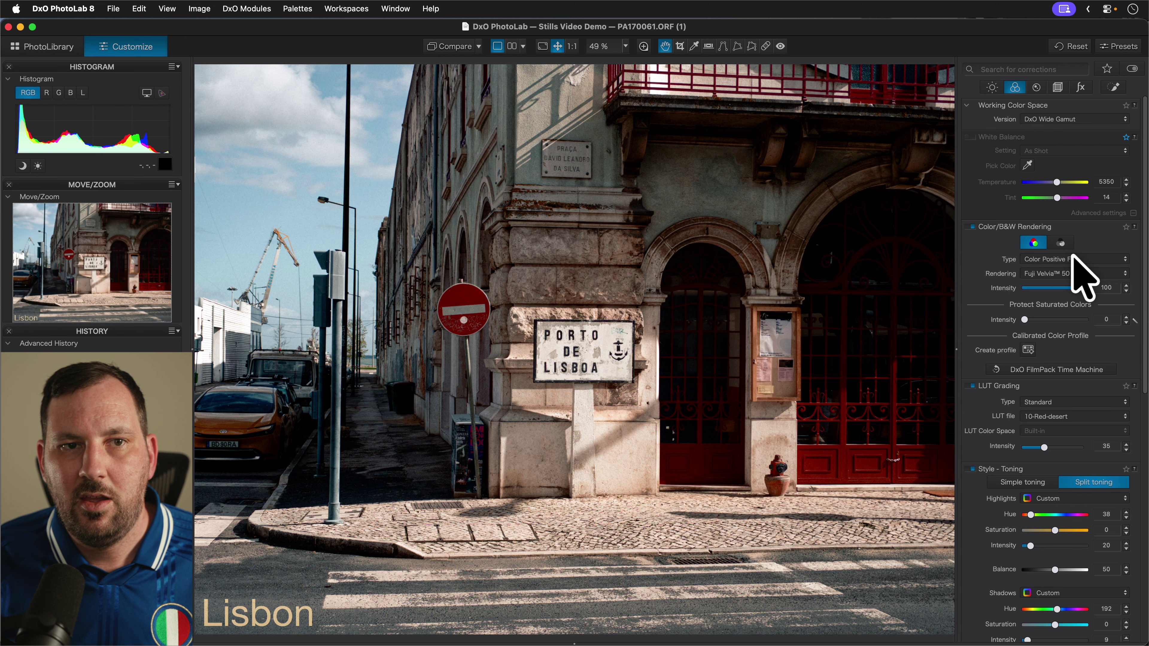
Try the Camera Body rendering type with the Fujifilm X-E2, X-E2S, X-E3, X-E4 rendering at intensity 100
click(1039, 259)
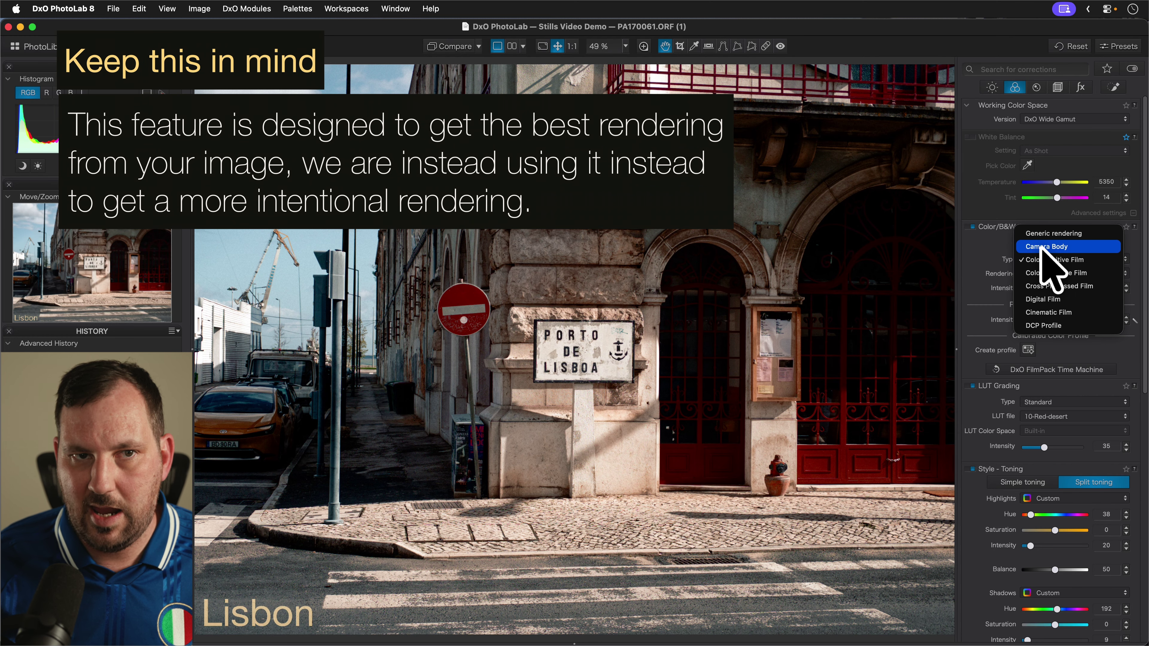
click(1043, 246)
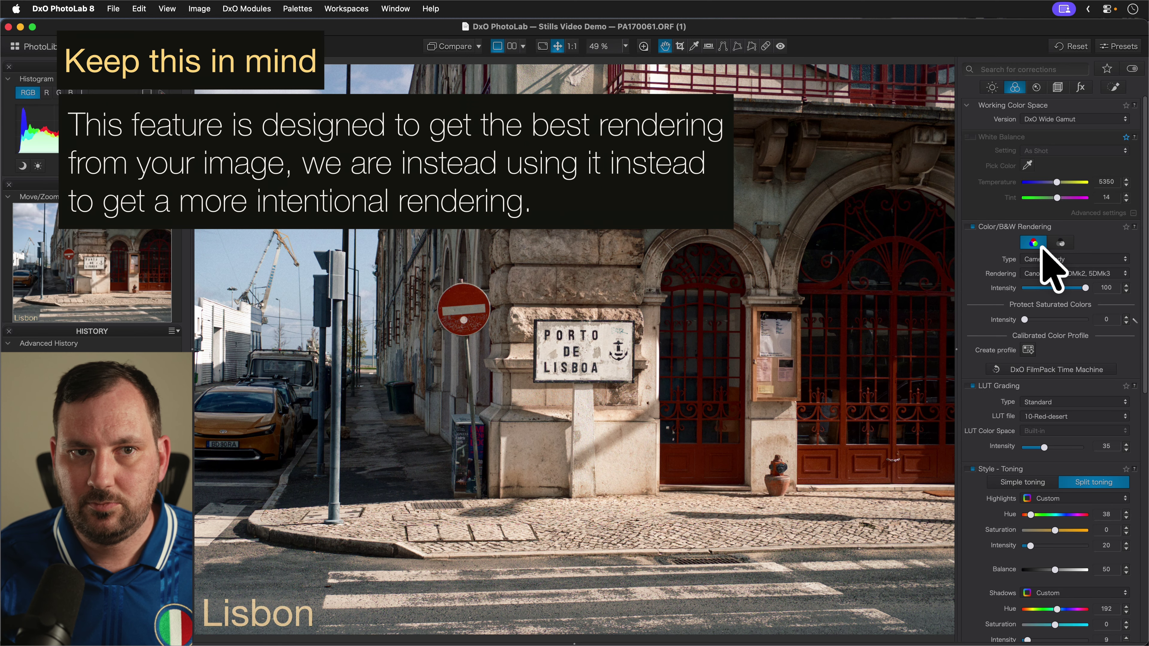
click(1036, 274)
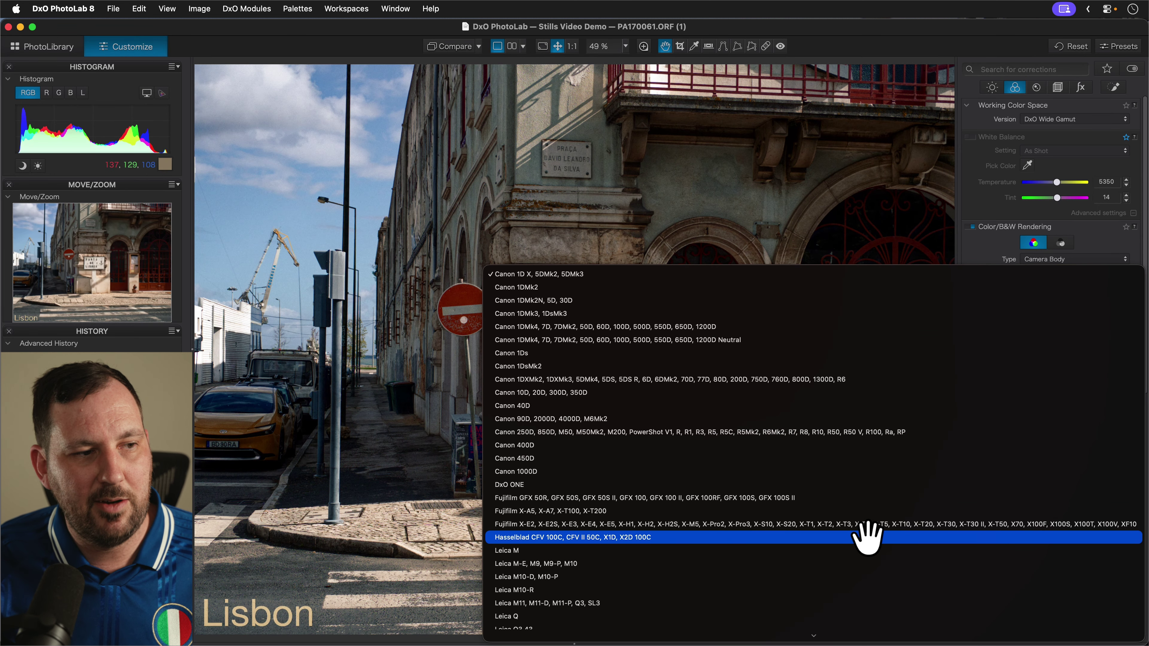
click(888, 524)
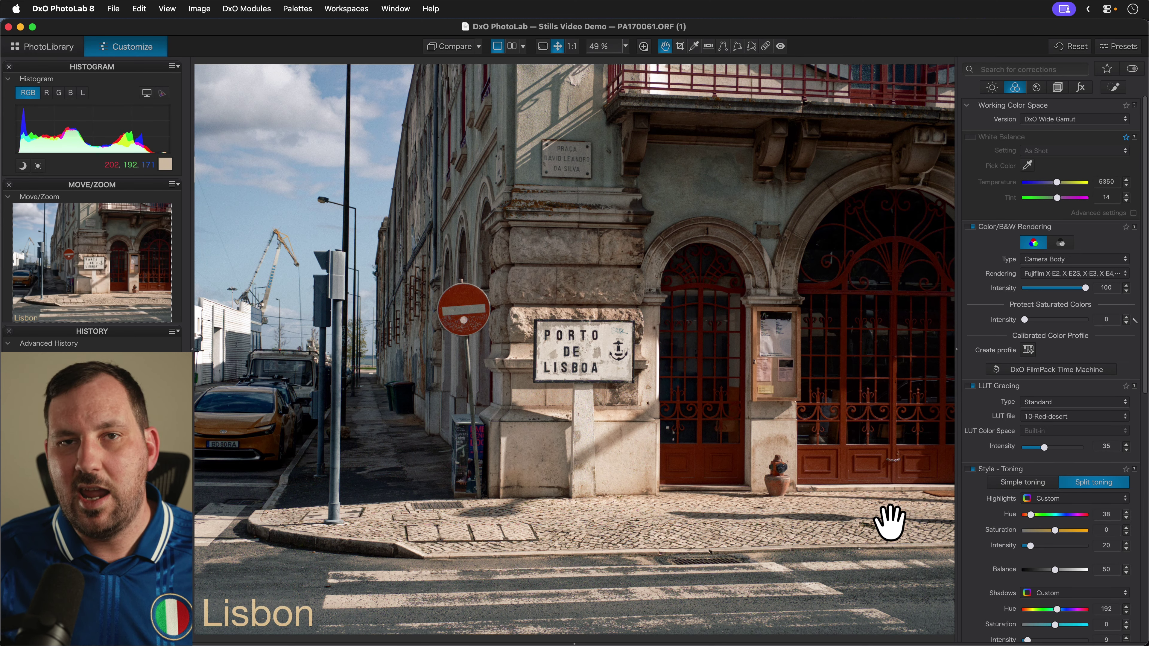
mouse_move(1085, 288)
mouse_down()
mouse_move(1001, 289)
mouse_move(1088, 290)
mouse_move(1003, 298)
mouse_move(1089, 300)
mouse_move(1020, 300)
mouse_move(1101, 294)
mouse_up()
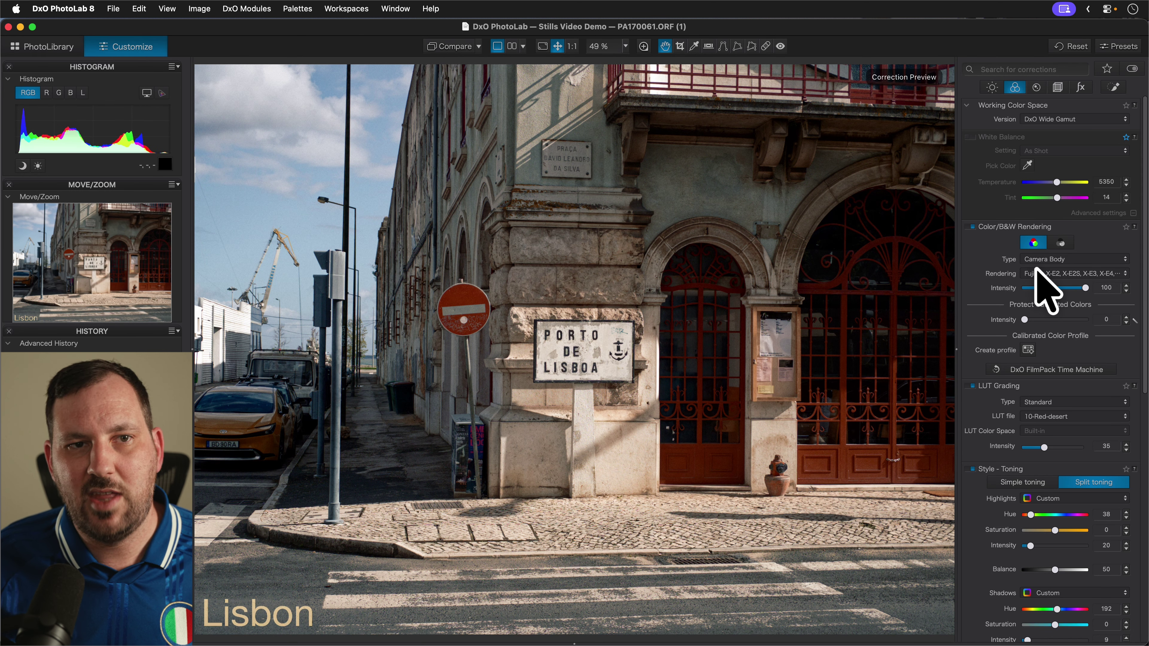
Switch the color rendering back to Color Positive Film with Fuji Velvia 50 at intensity 100
click(1042, 260)
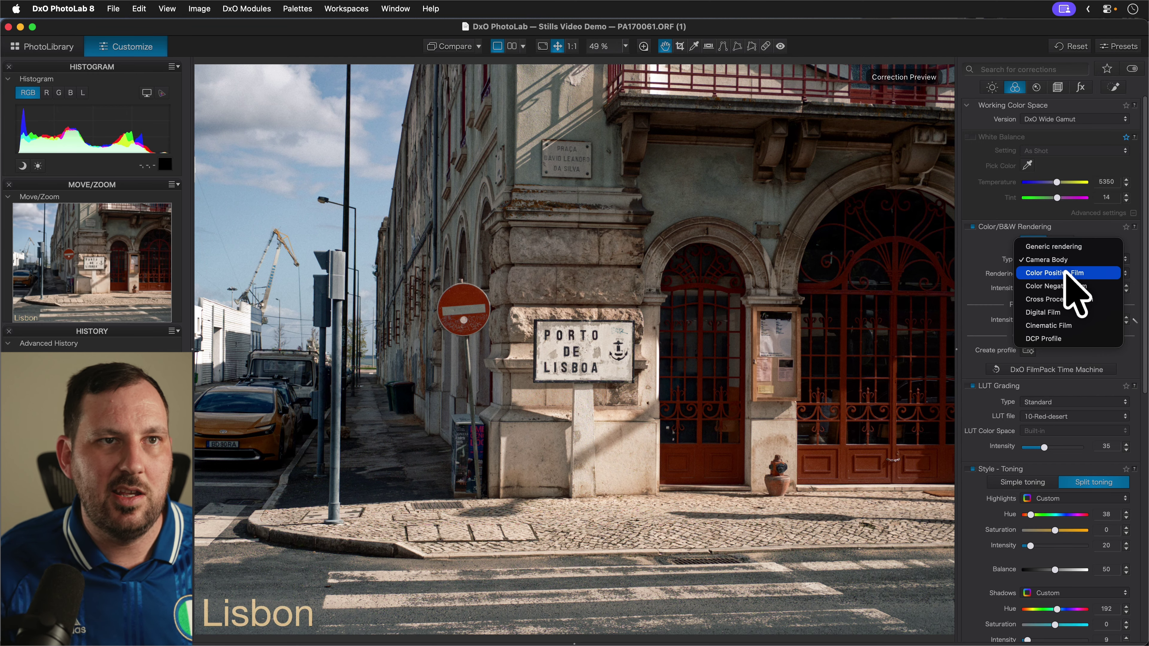
click(1064, 272)
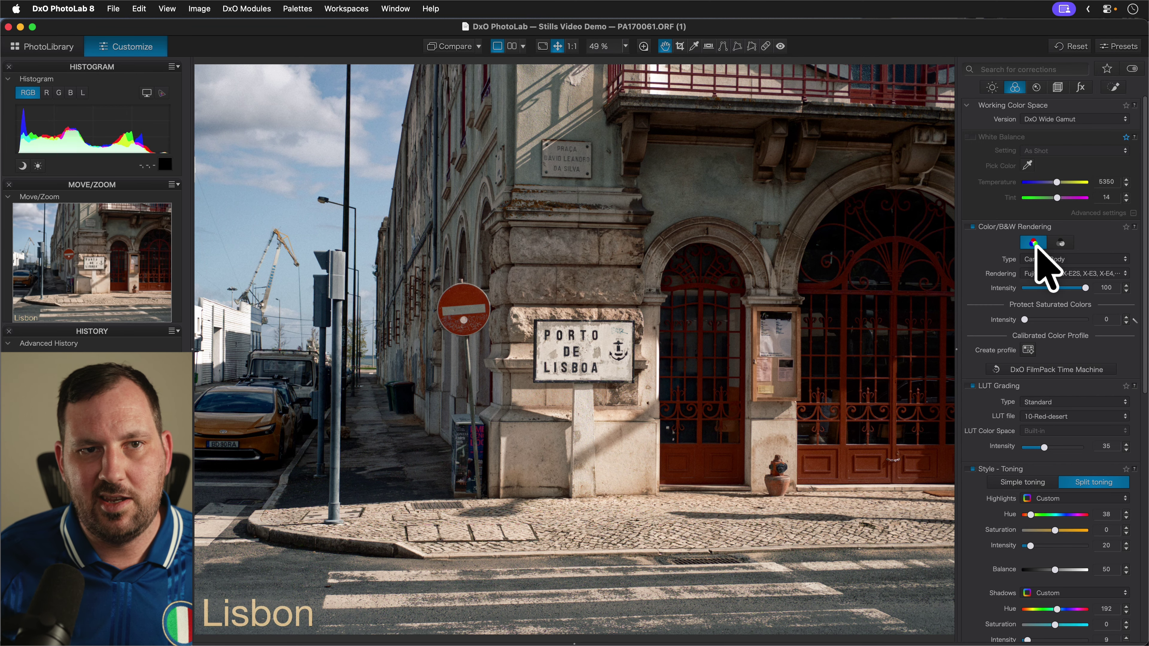
key(super+z)
key(super+shift+z)
click(1044, 274)
click(972, 276)
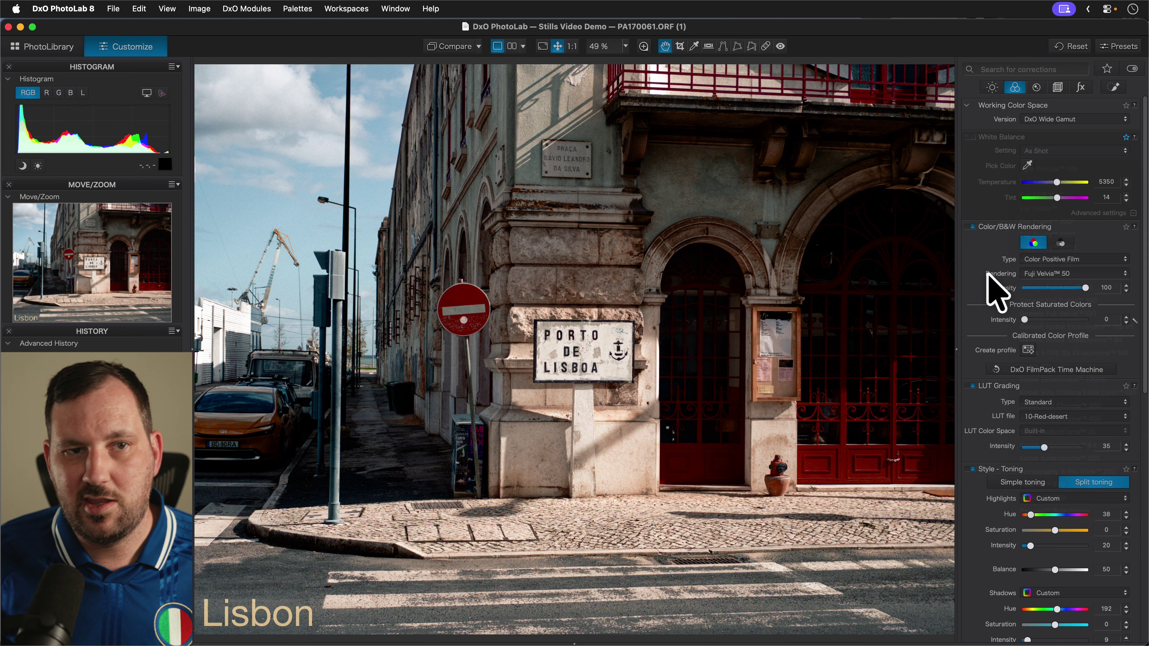
mouse_move(1083, 288)
mouse_down()
mouse_move(1021, 288)
mouse_move(1146, 290)
mouse_move(1084, 302)
mouse_up()
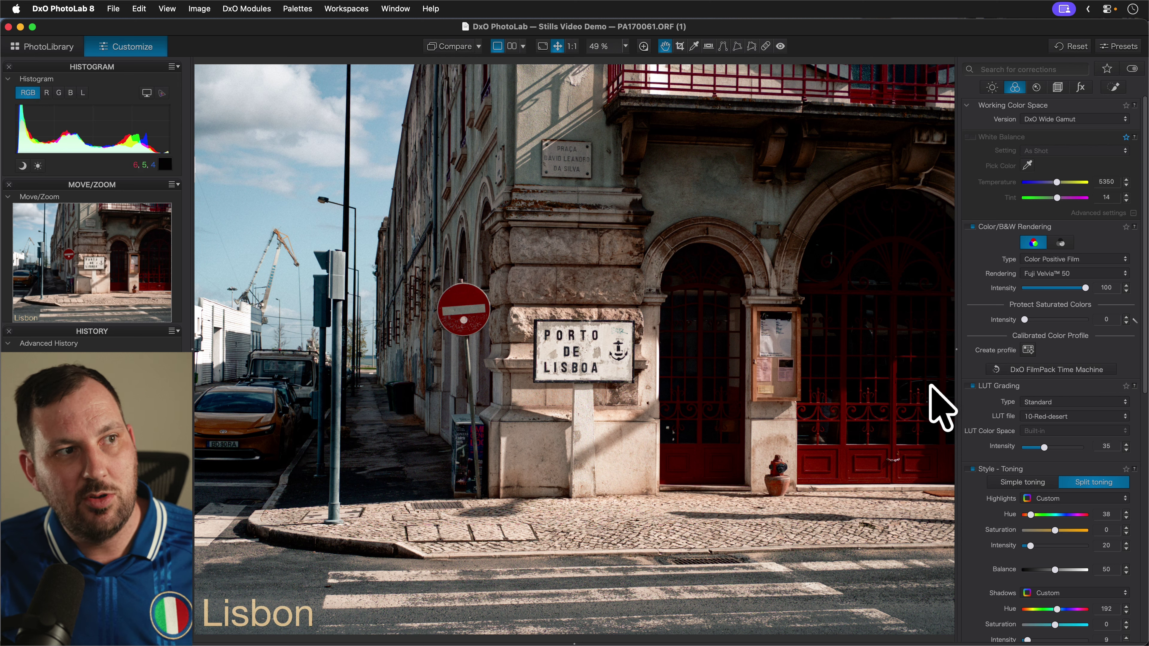
Check the available LUT files, keep 10-Red-desert, and set the LUT Grading intensity to 37
scroll(973, 394, down, 2)
scroll(973, 396, down, 5)
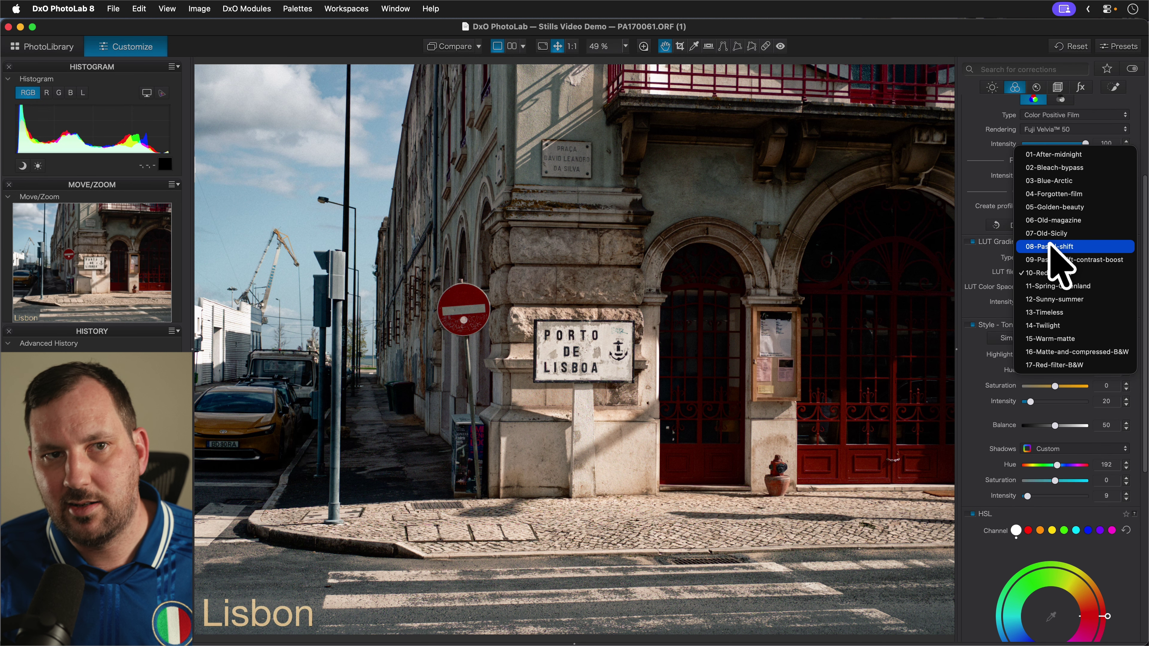
key(Escape)
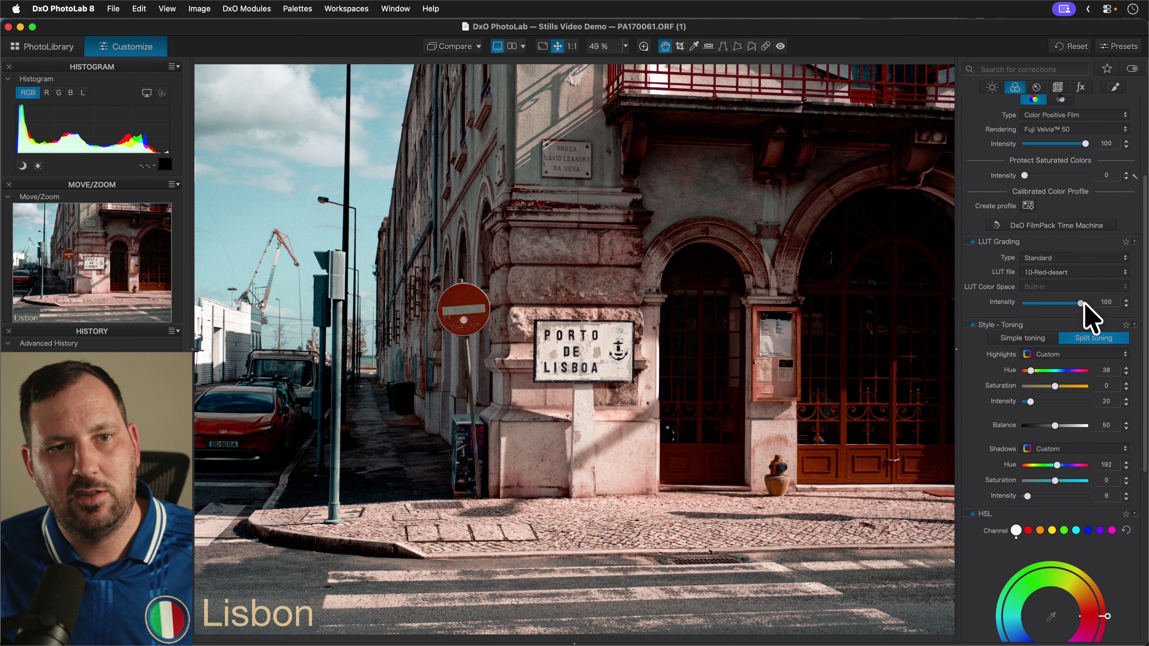
drag(1083, 303, 1040, 302)
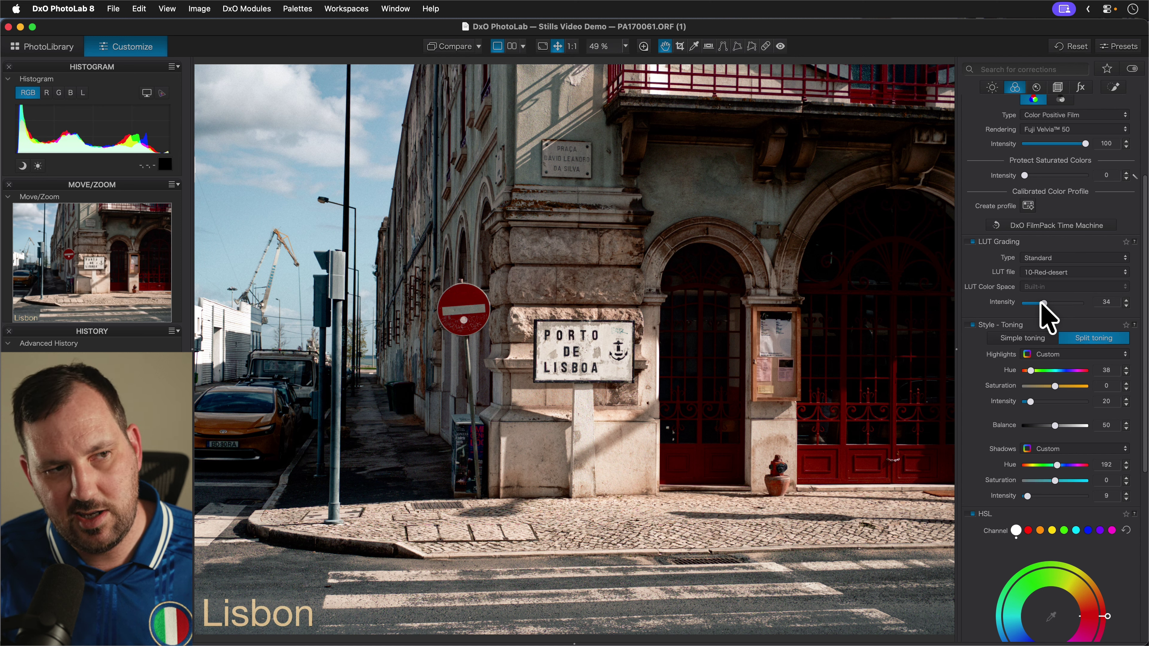
drag(1037, 300, 1035, 300)
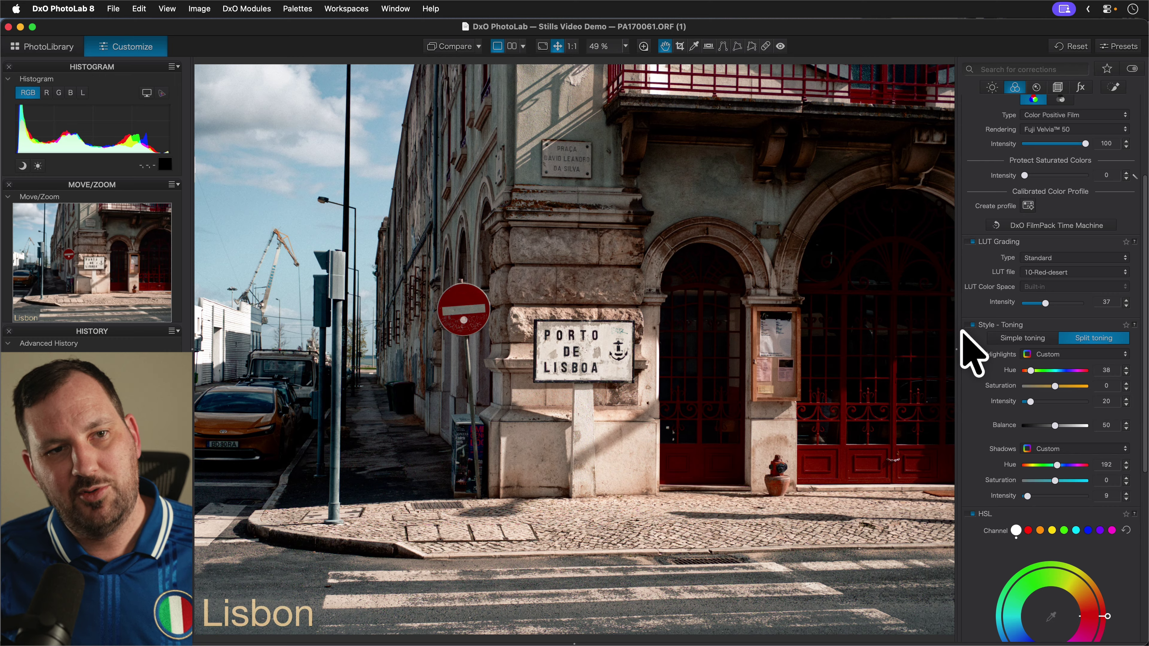
Review the preset tints offered for the split toning highlights and leave the choice at Custom
scroll(963, 344, down, 1)
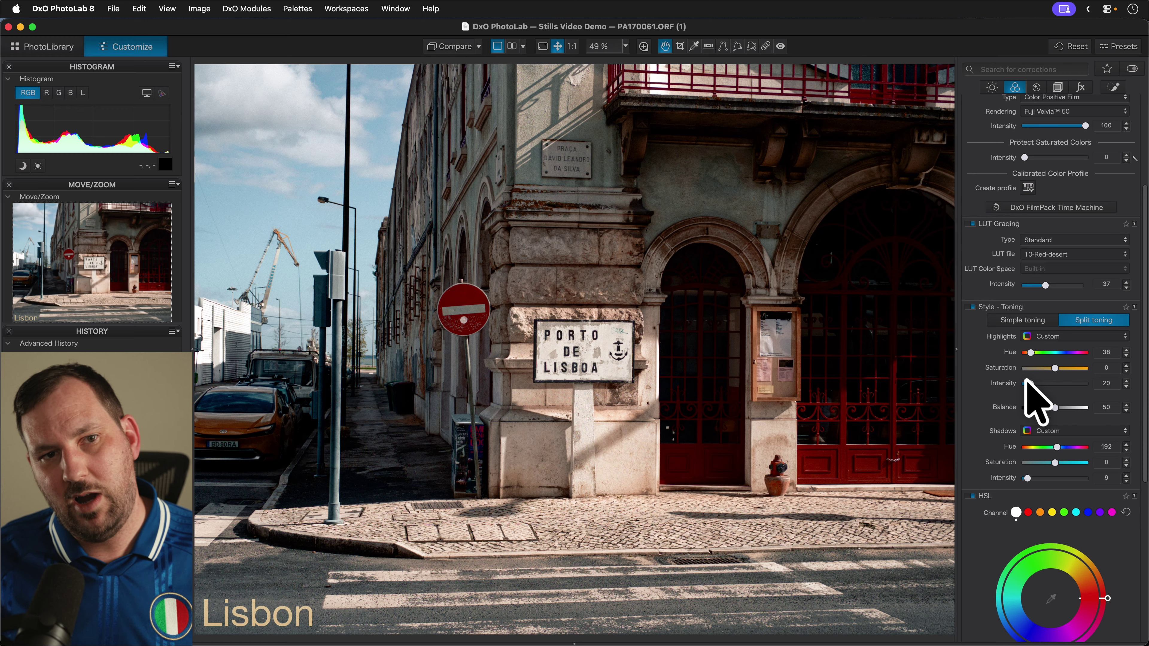
click(1045, 337)
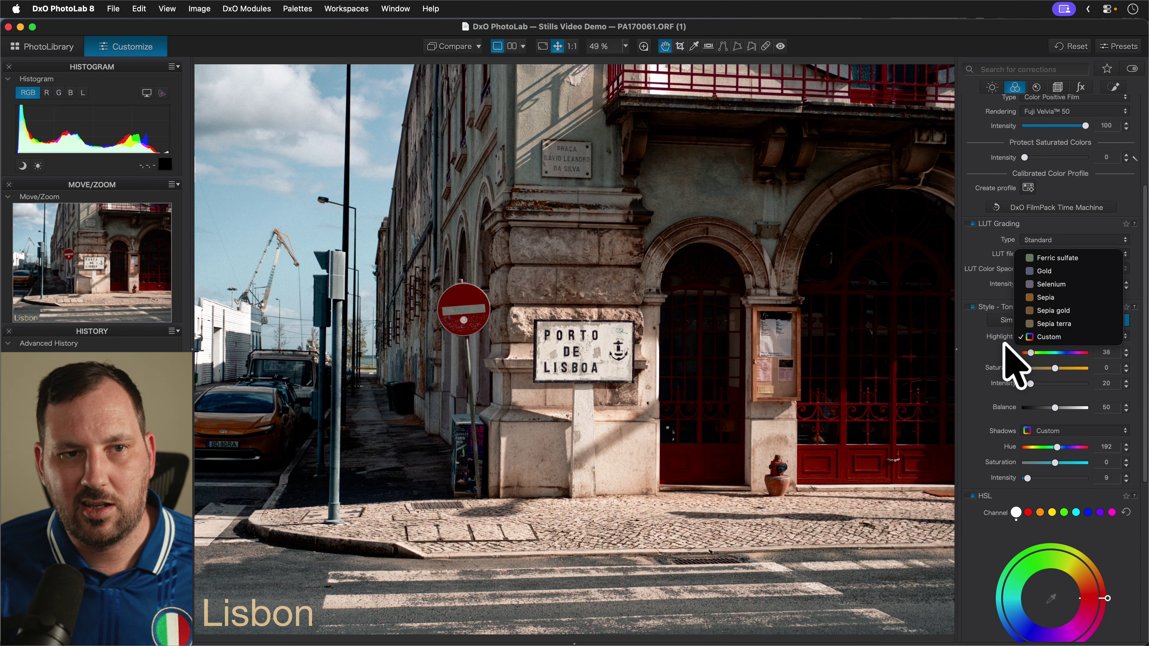
click(986, 354)
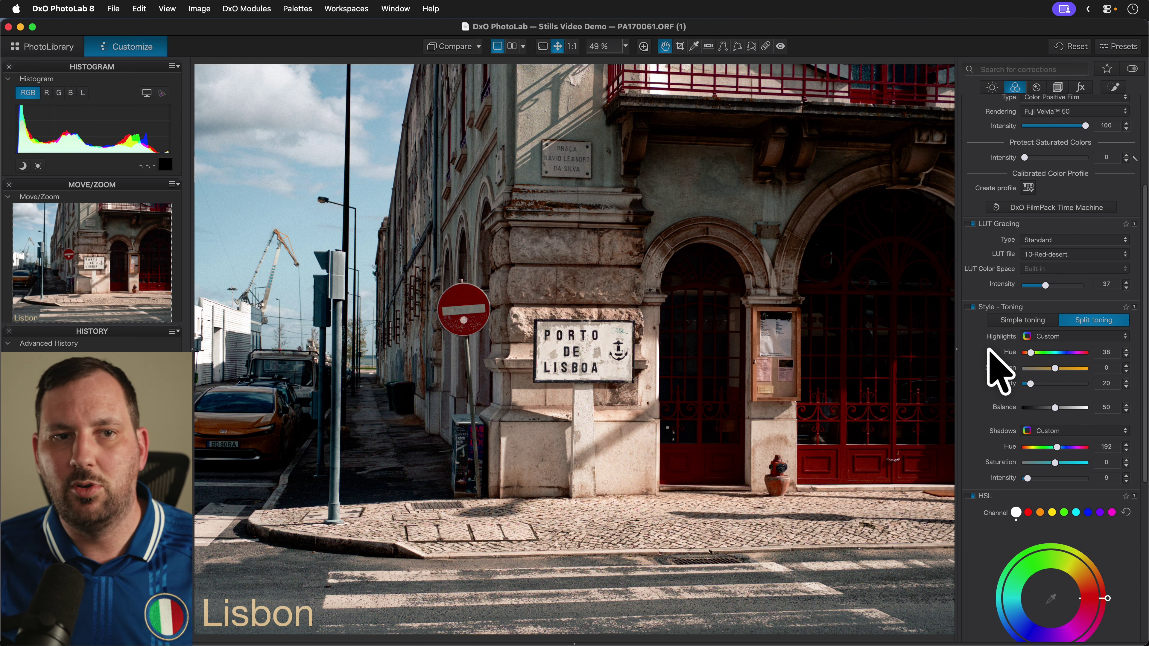
Set the split toning intensity to 22 for the highlights and 14 for the shadows
mouse_move(1025, 382)
mouse_down()
mouse_move(1100, 385)
mouse_move(1017, 386)
mouse_move(1080, 383)
mouse_move(1029, 384)
mouse_up()
mouse_move(1027, 478)
mouse_down()
mouse_move(1097, 482)
mouse_move(1013, 487)
mouse_move(1028, 478)
mouse_up()
Inspect the HSL color ranges of the red and orange channels and leave the red channel selected
scroll(975, 475, down, 5)
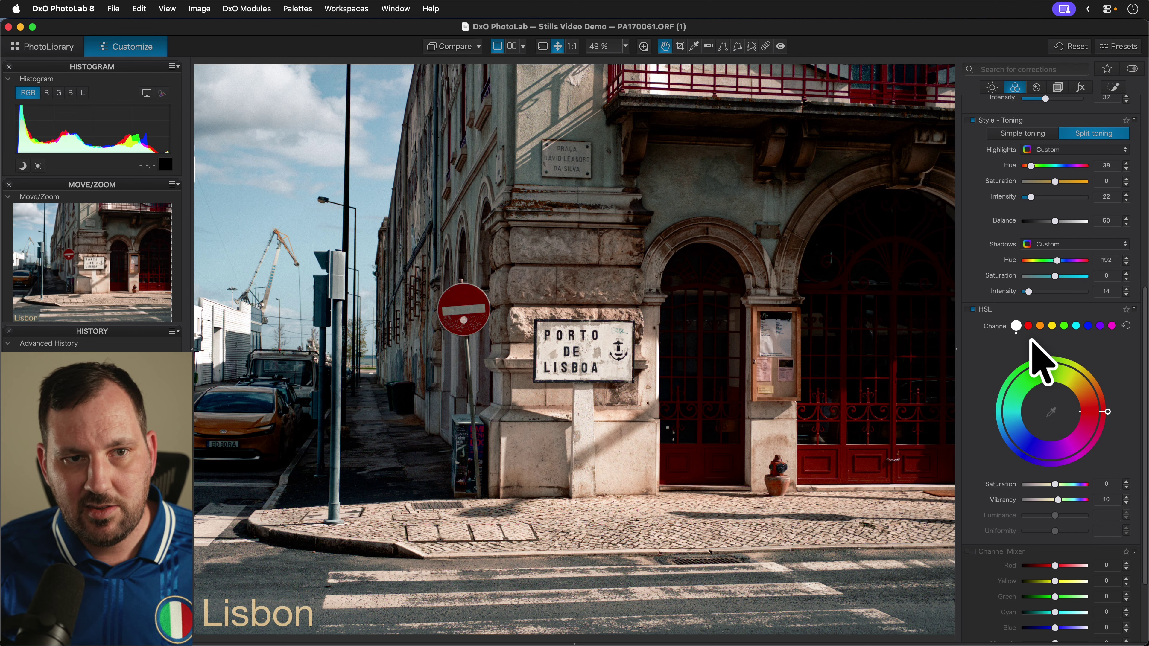
click(1030, 326)
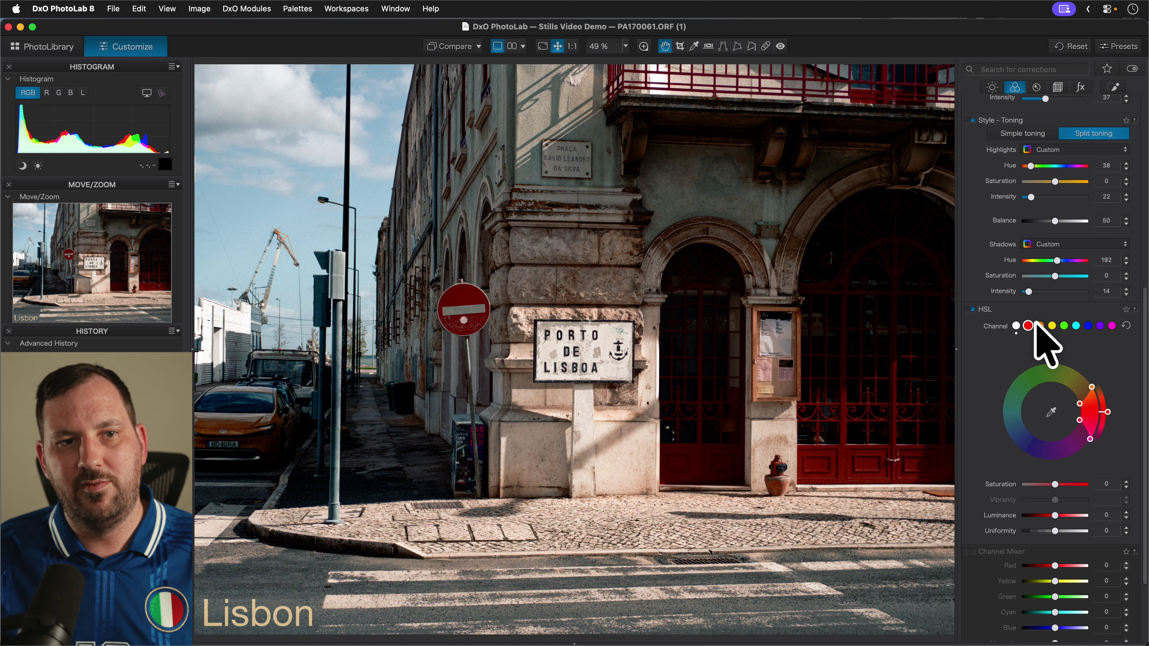
click(1040, 326)
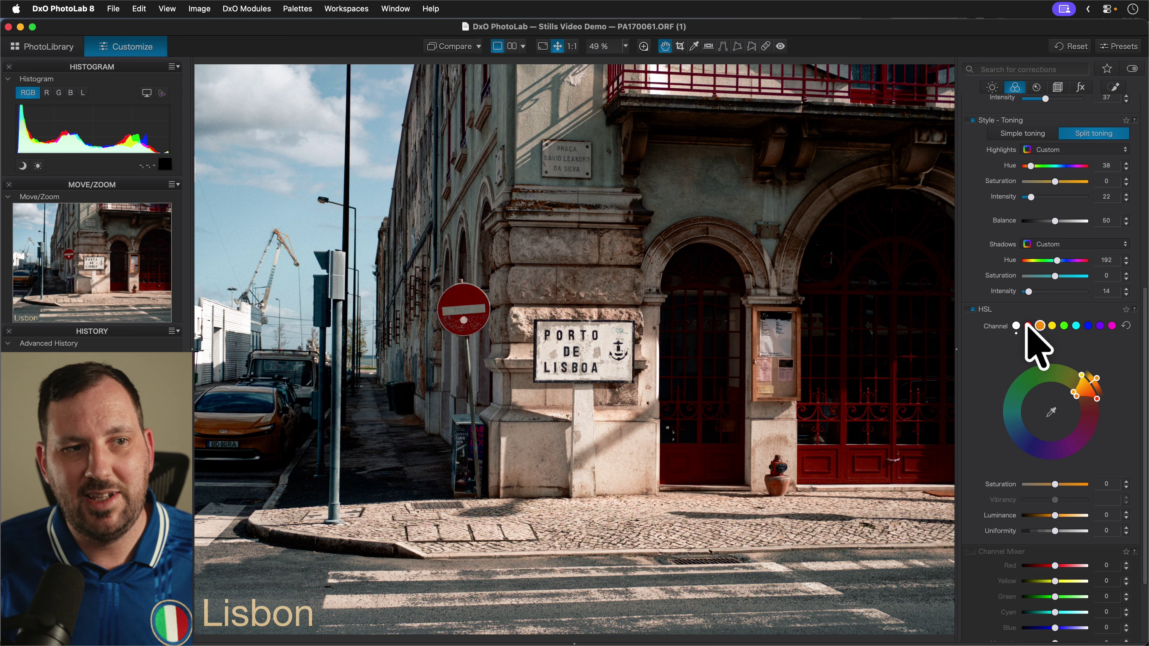
click(1026, 325)
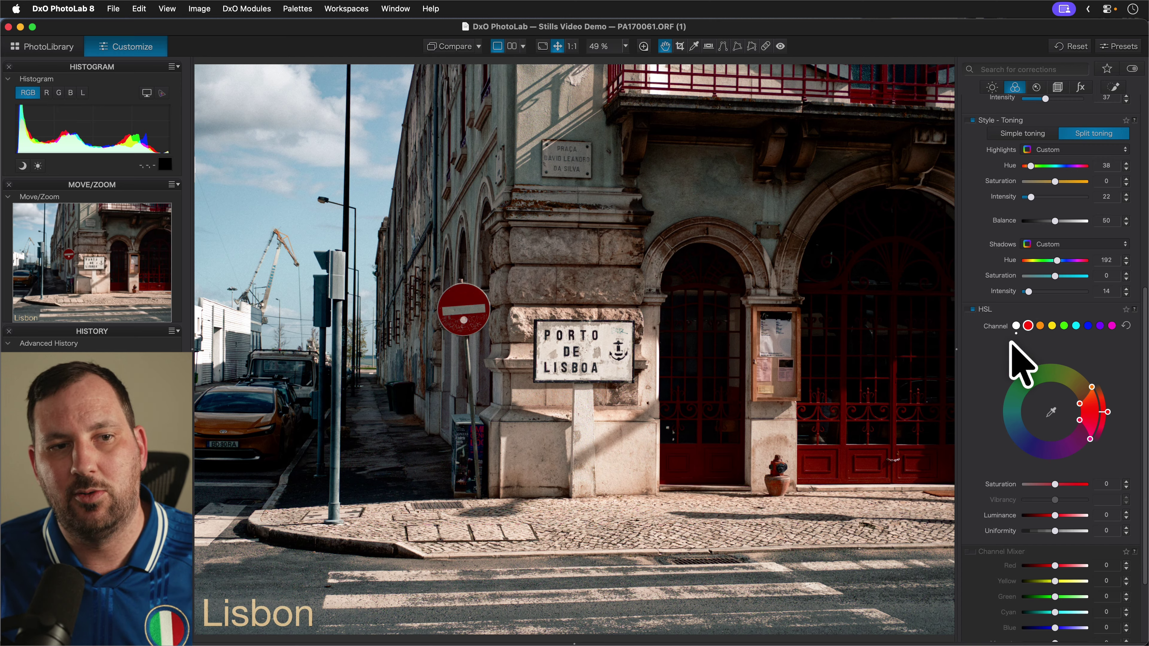
Review the film categories offered for the Grain effect and keep Color Negative Film
scroll(983, 346, up, 6)
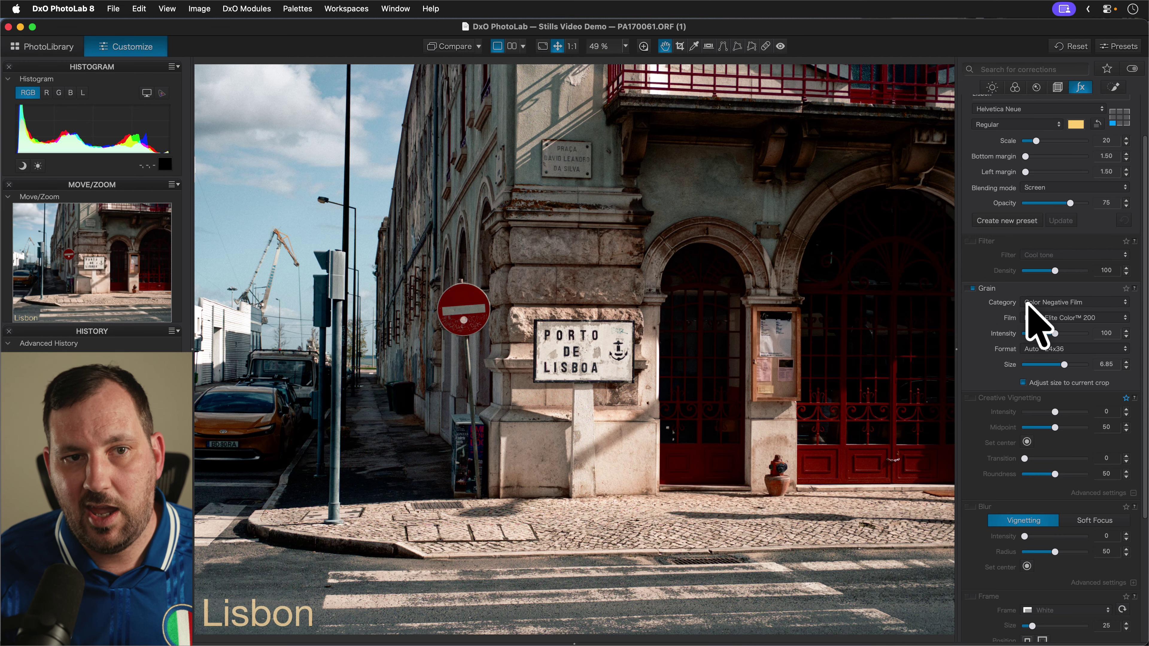
click(1054, 303)
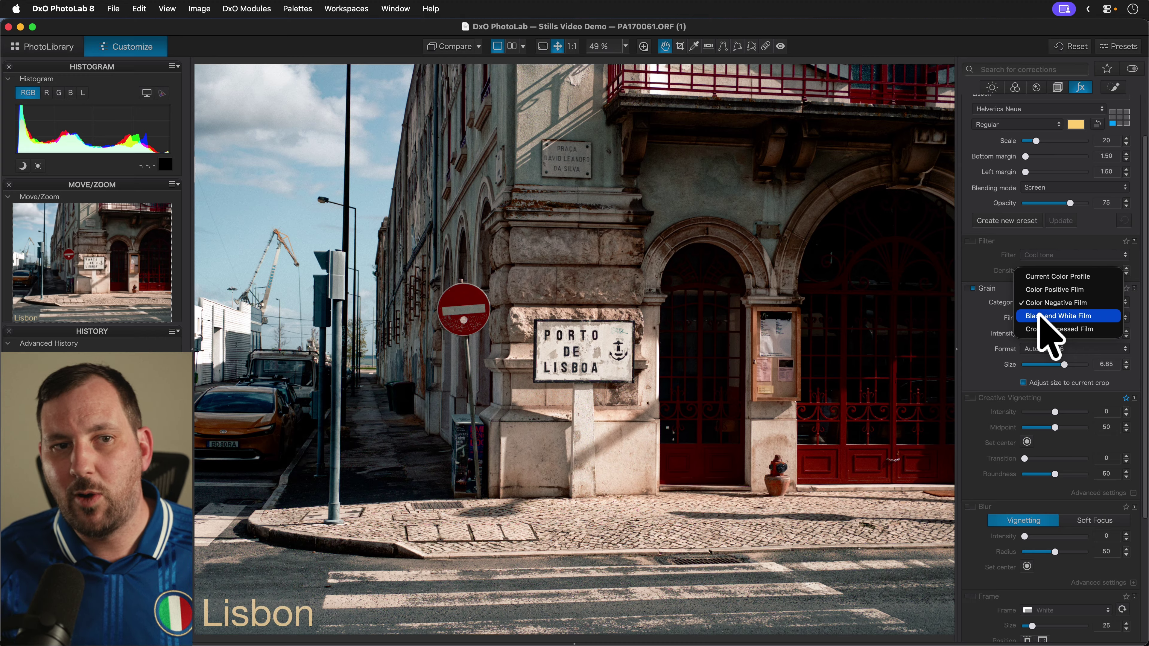
click(981, 326)
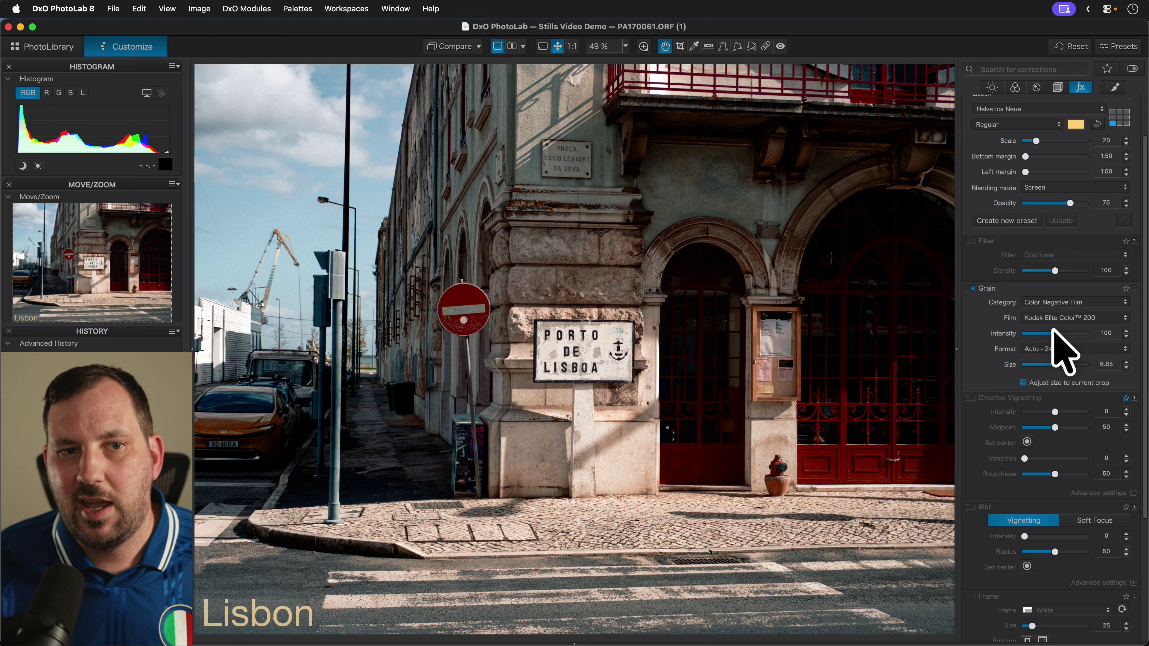
Set the Kodak Elite Color 200 grain intensity to 103, judging the texture on the sky at 100% before returning to the full view
mouse_move(1052, 333)
mouse_down()
mouse_move(1029, 333)
mouse_move(1047, 334)
mouse_up()
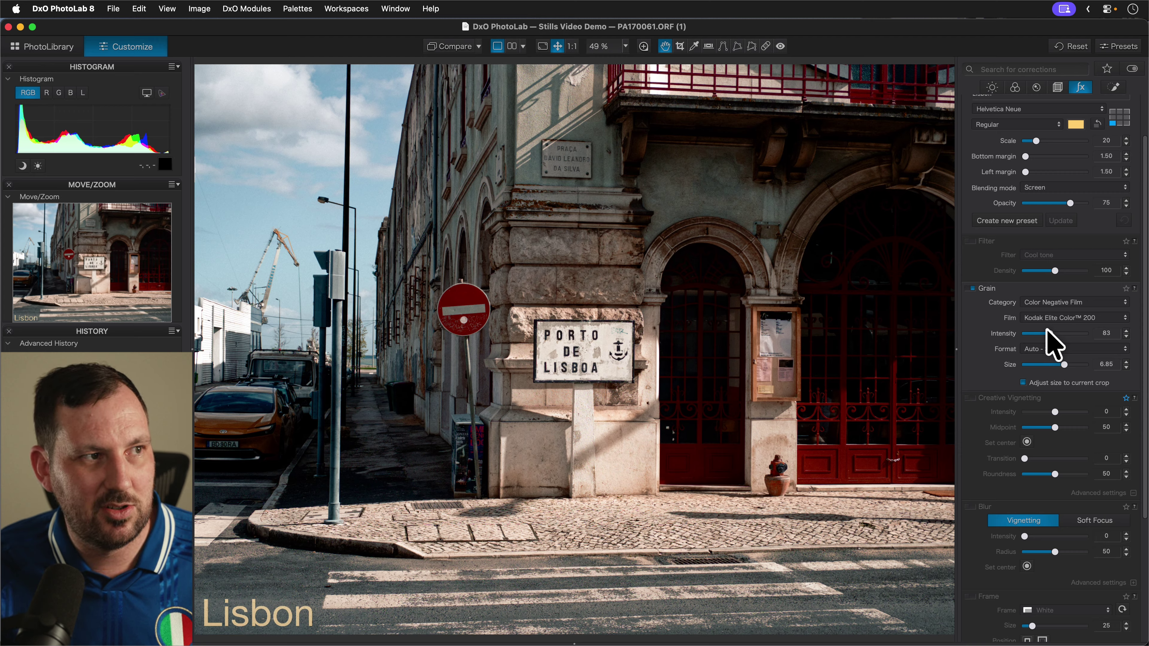
click(571, 45)
scroll(351, 185, left, 10)
scroll(352, 184, up, 8)
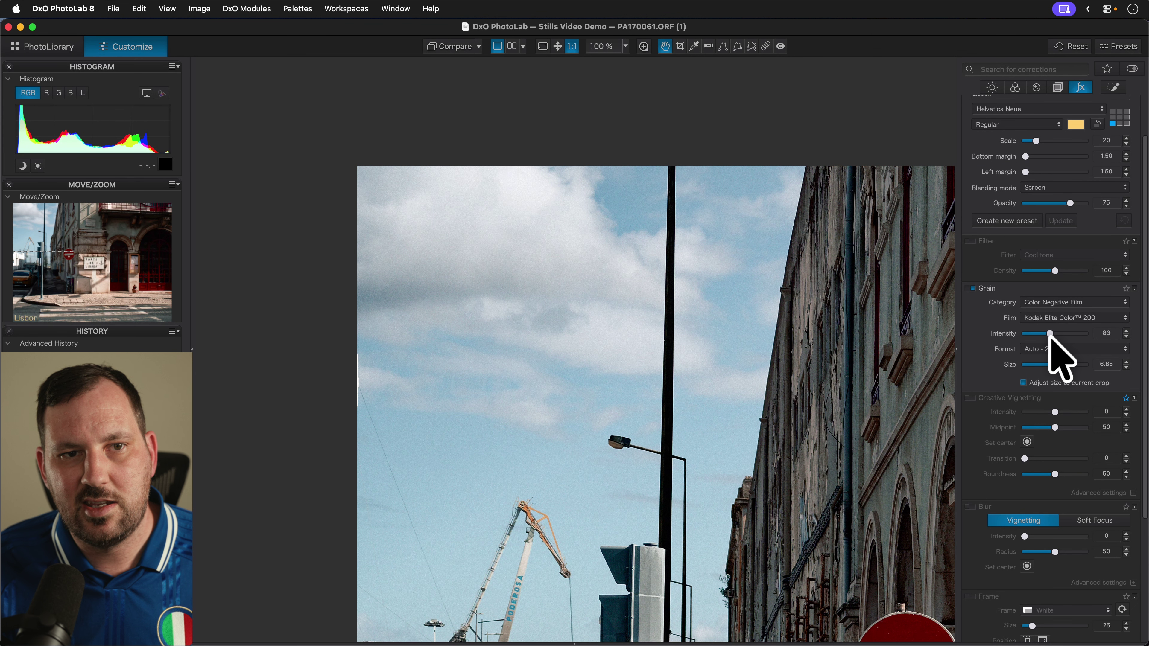
mouse_move(1050, 337)
mouse_down()
mouse_move(1093, 344)
mouse_move(1039, 335)
mouse_move(1054, 338)
mouse_up()
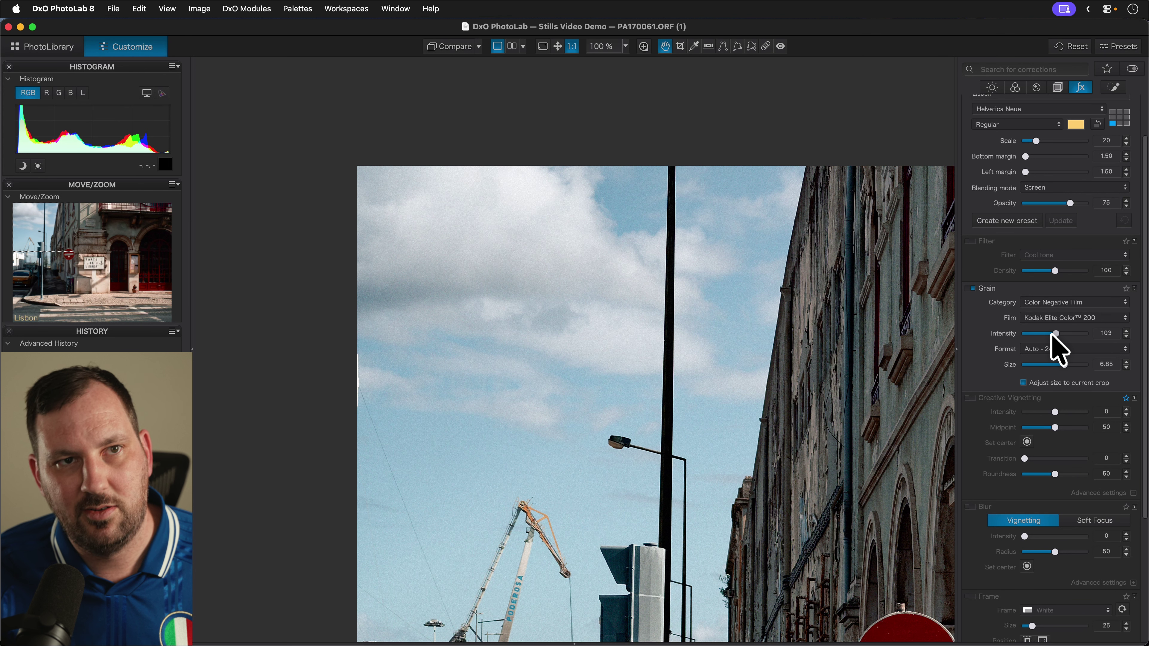
click(811, 204)
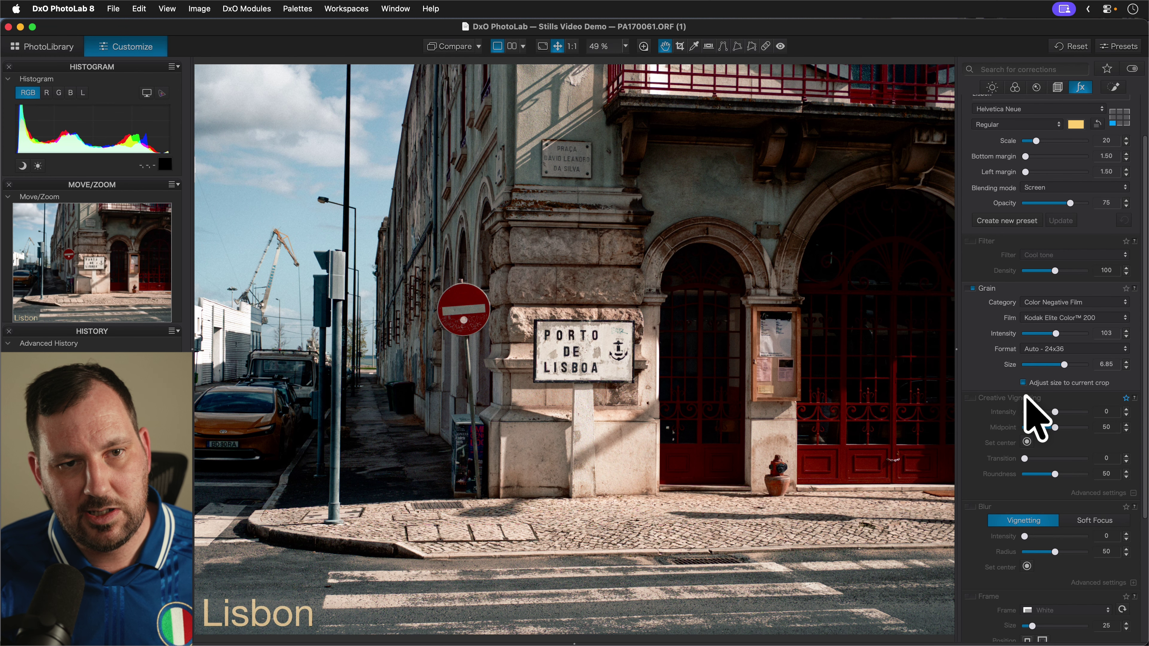
Darken the photo's edges with Creative Vignetting at an intensity of -14
mouse_move(1052, 410)
mouse_down()
mouse_move(1041, 412)
mouse_move(1050, 412)
mouse_up()
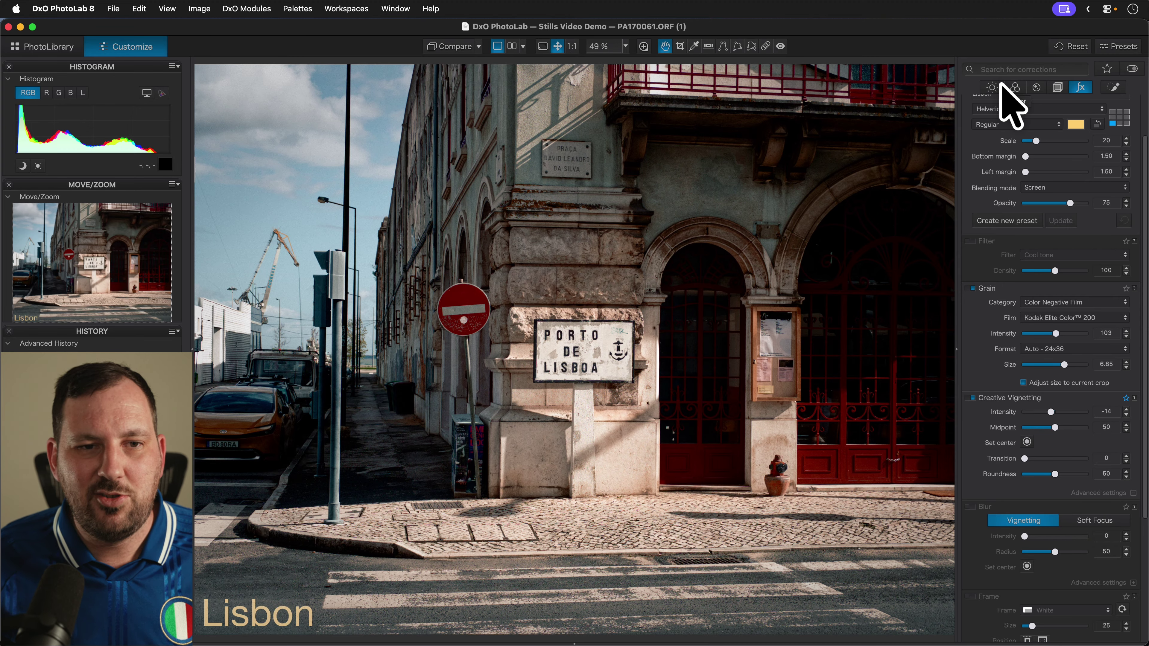
drag(1048, 411, 1048, 414)
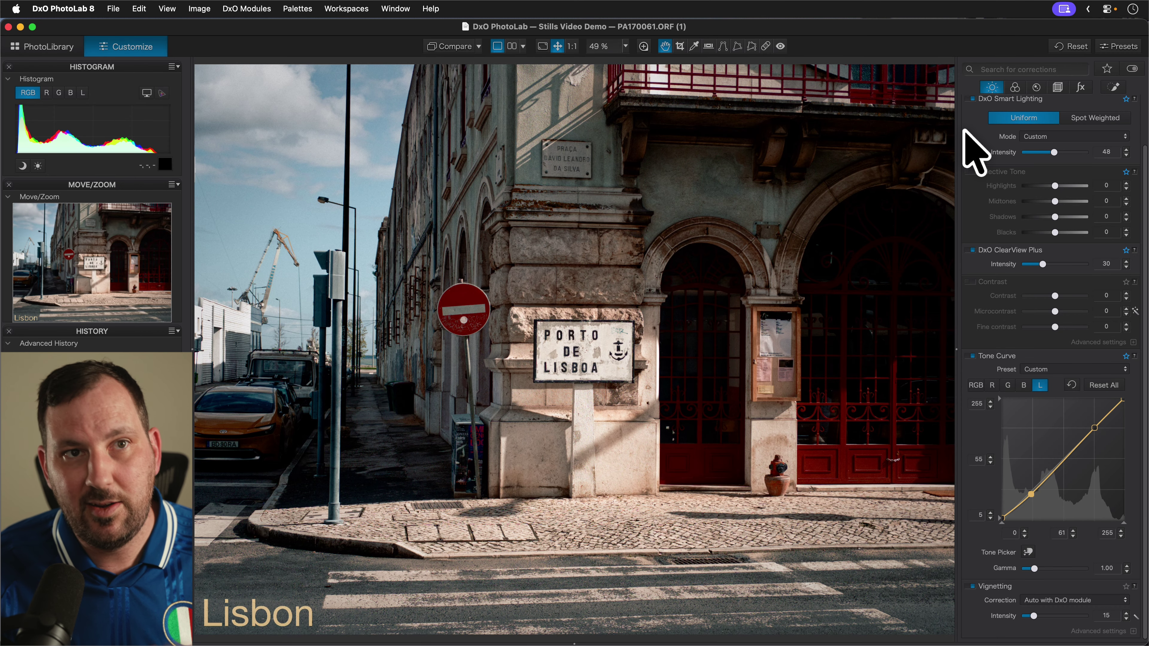
Compare the photo with and without DxO Smart Lighting, leaving the correction enabled
scroll(971, 136, up, 3)
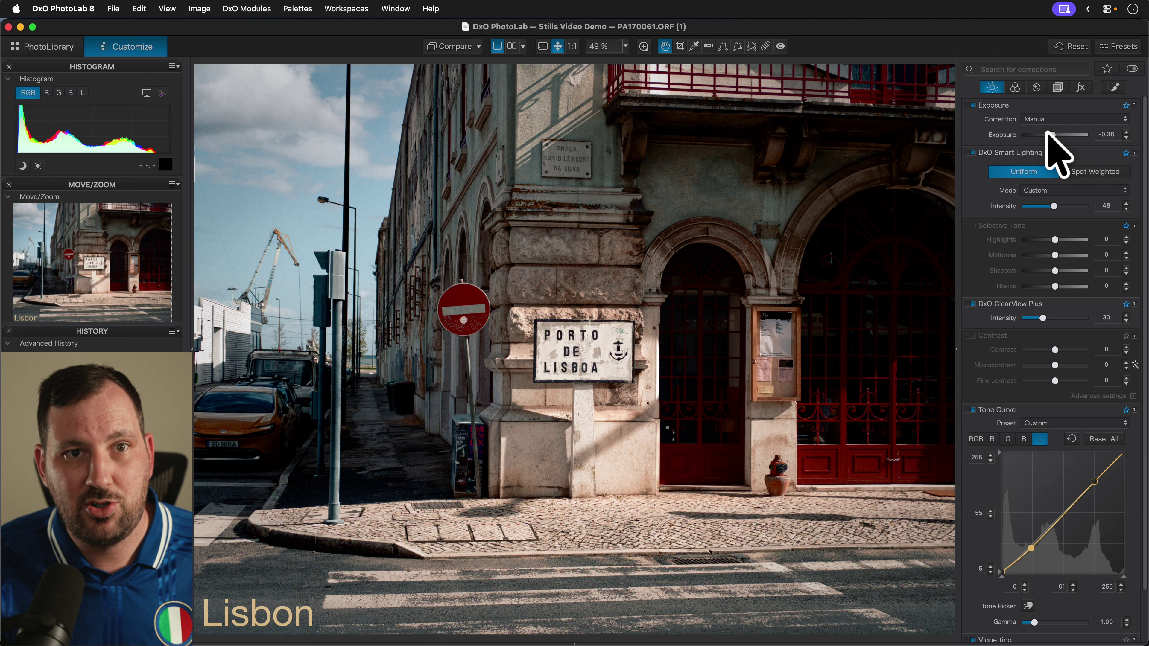
click(966, 151)
click(967, 152)
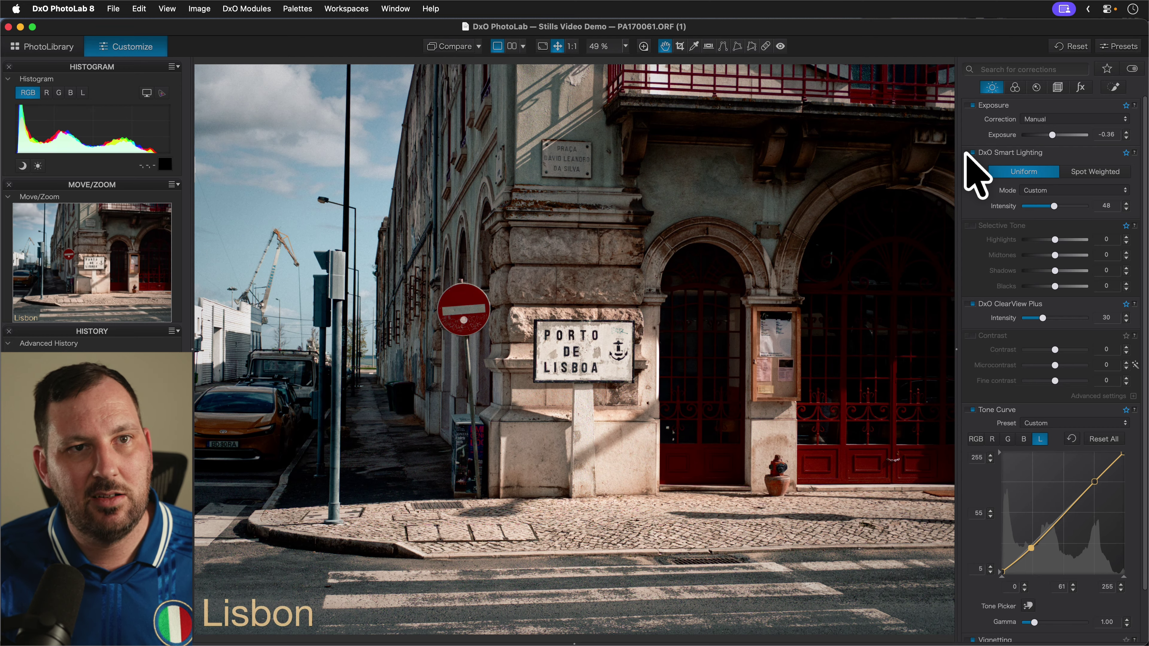
Compare the photo with and without DxO ClearView Plus, leaving it enabled at intensity 30
click(968, 303)
click(967, 303)
click(966, 302)
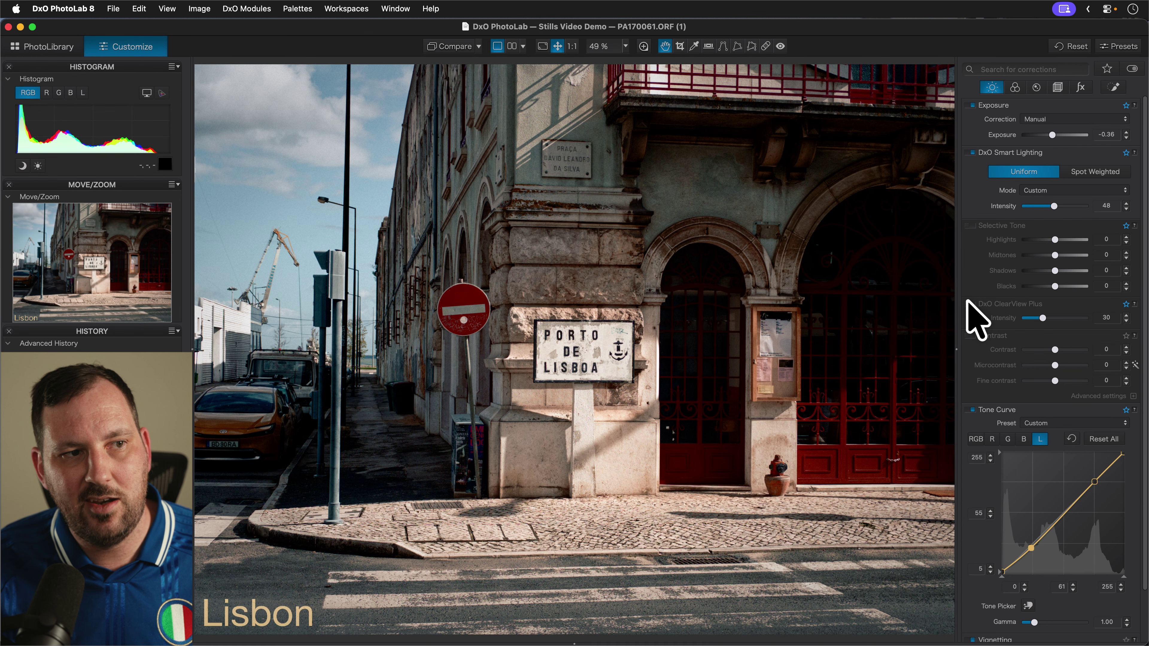
click(967, 303)
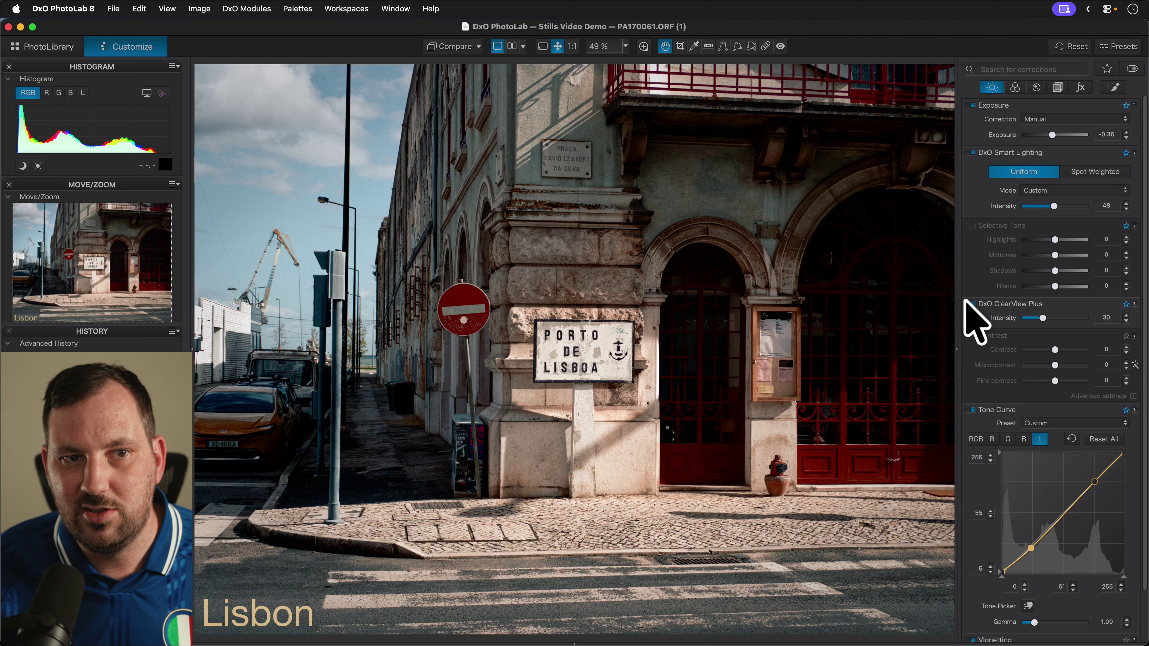
click(968, 302)
click(967, 302)
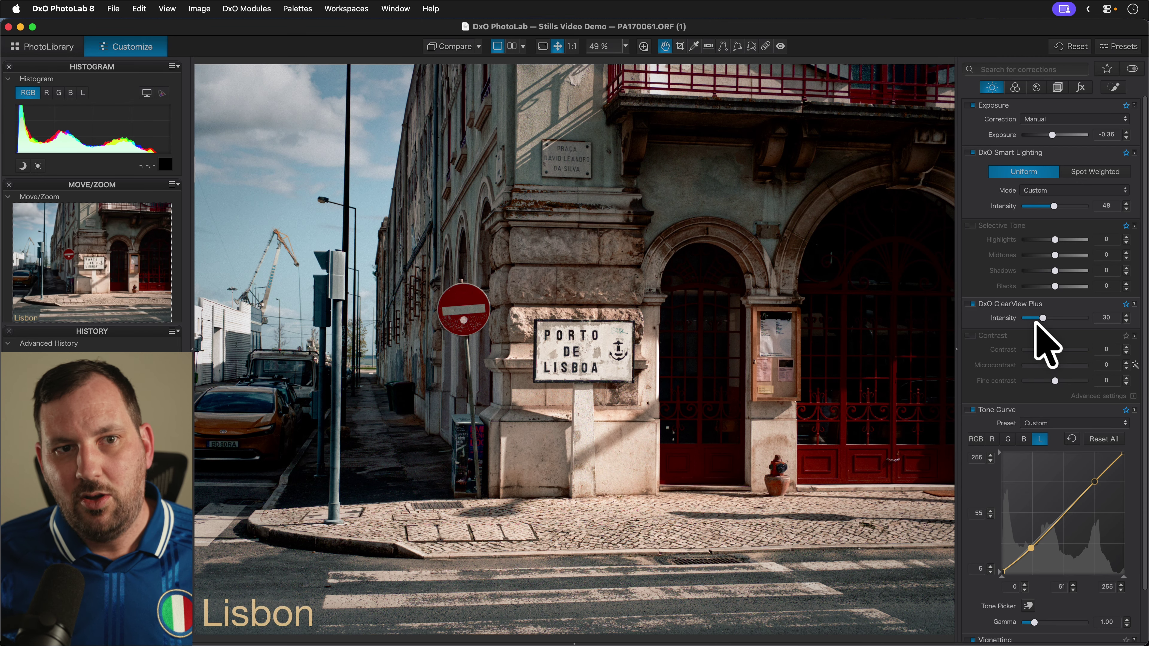
mouse_move(1039, 318)
mouse_down()
mouse_move(1090, 316)
mouse_move(998, 318)
mouse_move(1040, 318)
mouse_up()
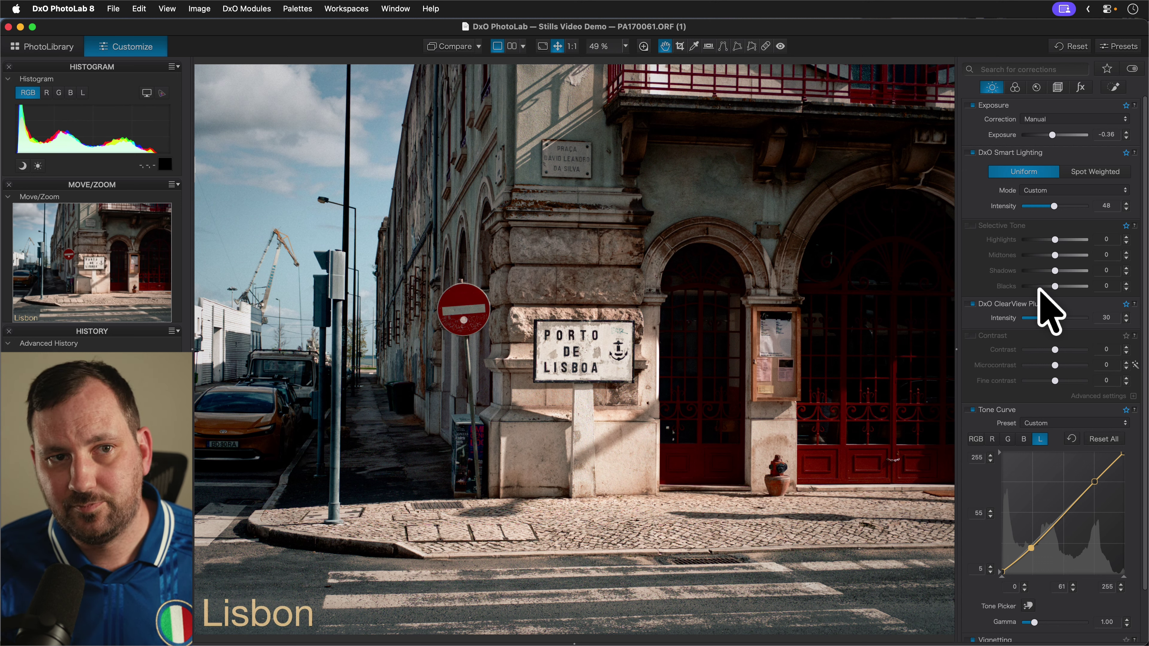
Compare the photo with and without the custom Tone Curve, leaving the curve enabled
scroll(972, 364, down, 3)
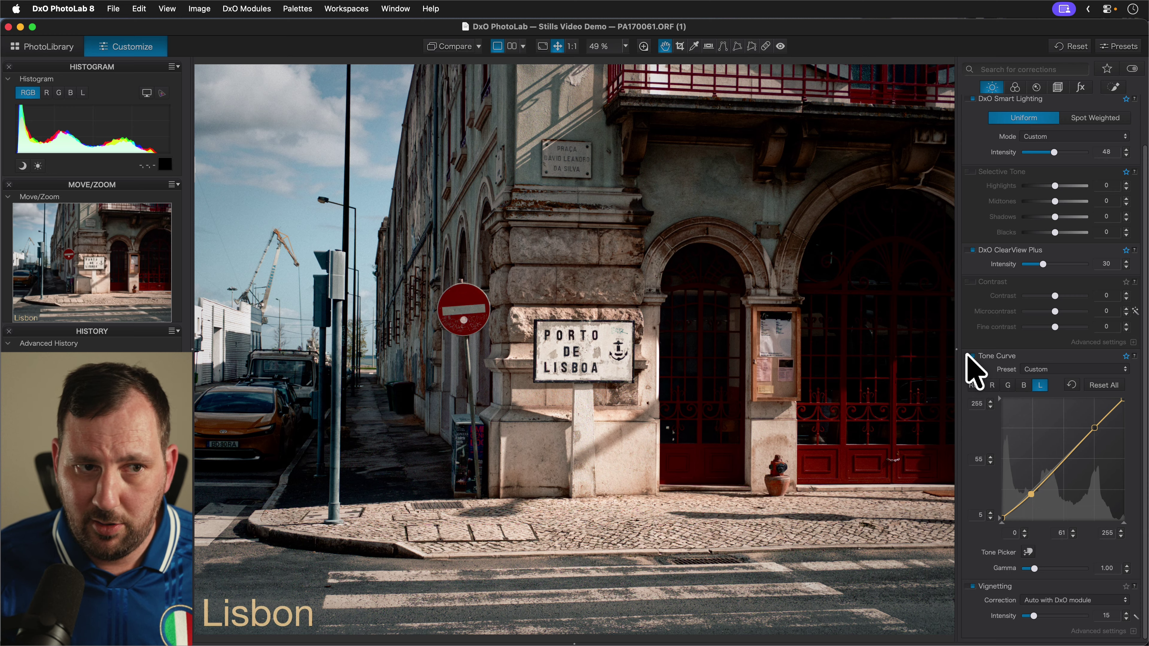
click(968, 356)
click(968, 356)
click(968, 356)
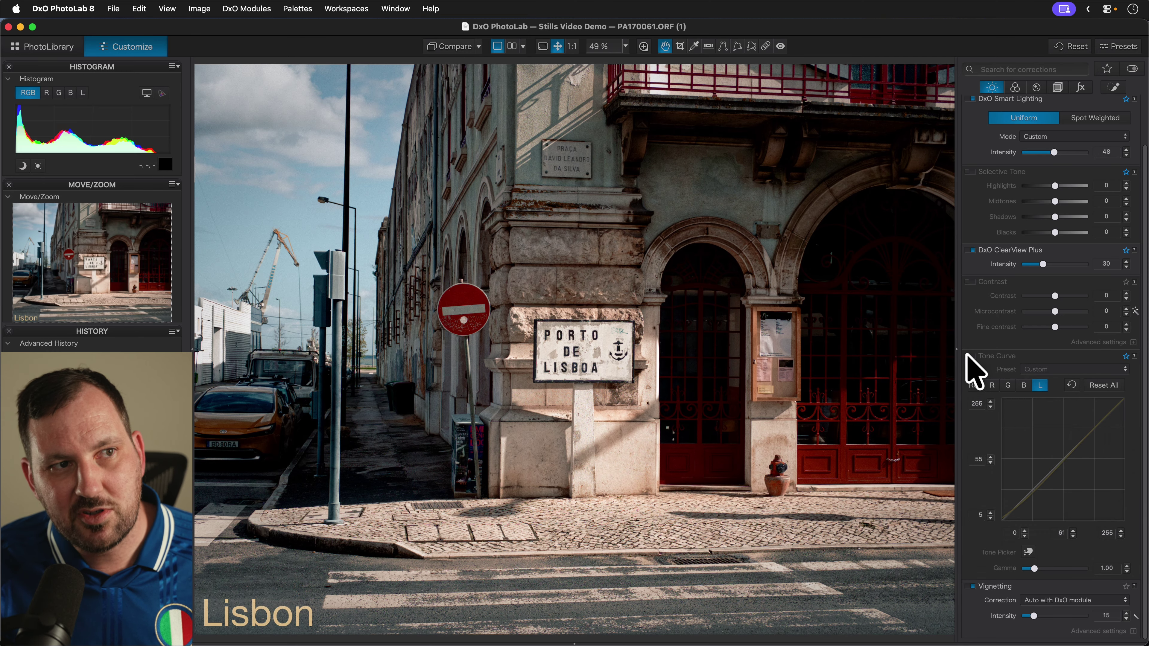
click(966, 355)
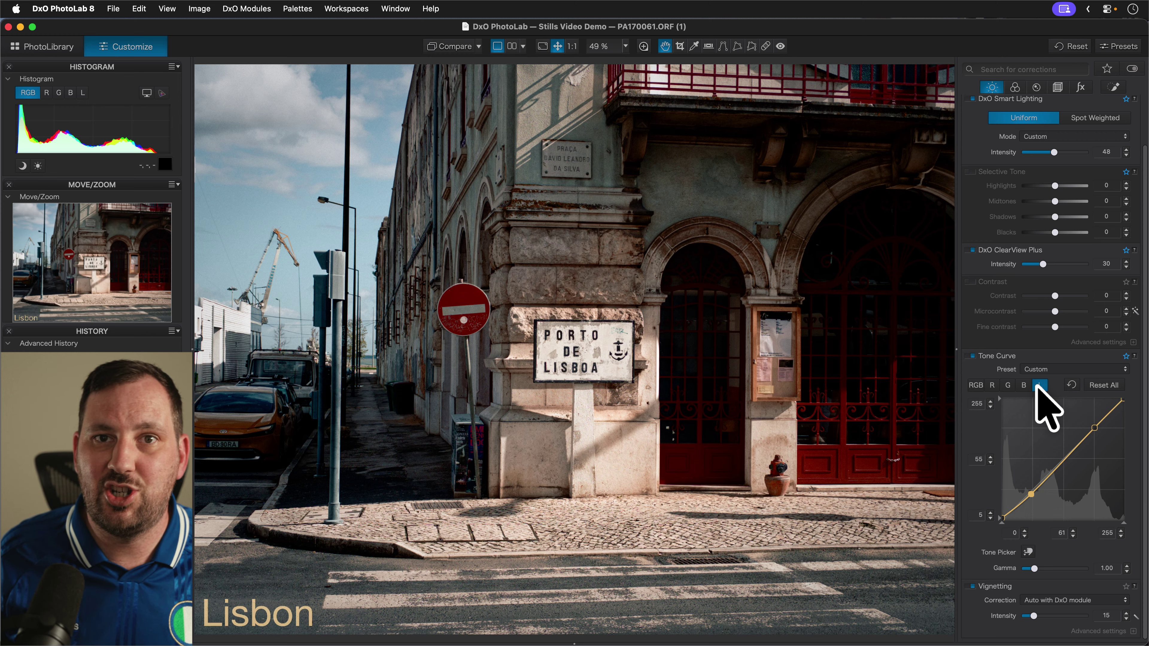
Check the RGB tone curve, return to the luminosity curve, and raise its black point output to 6
click(975, 385)
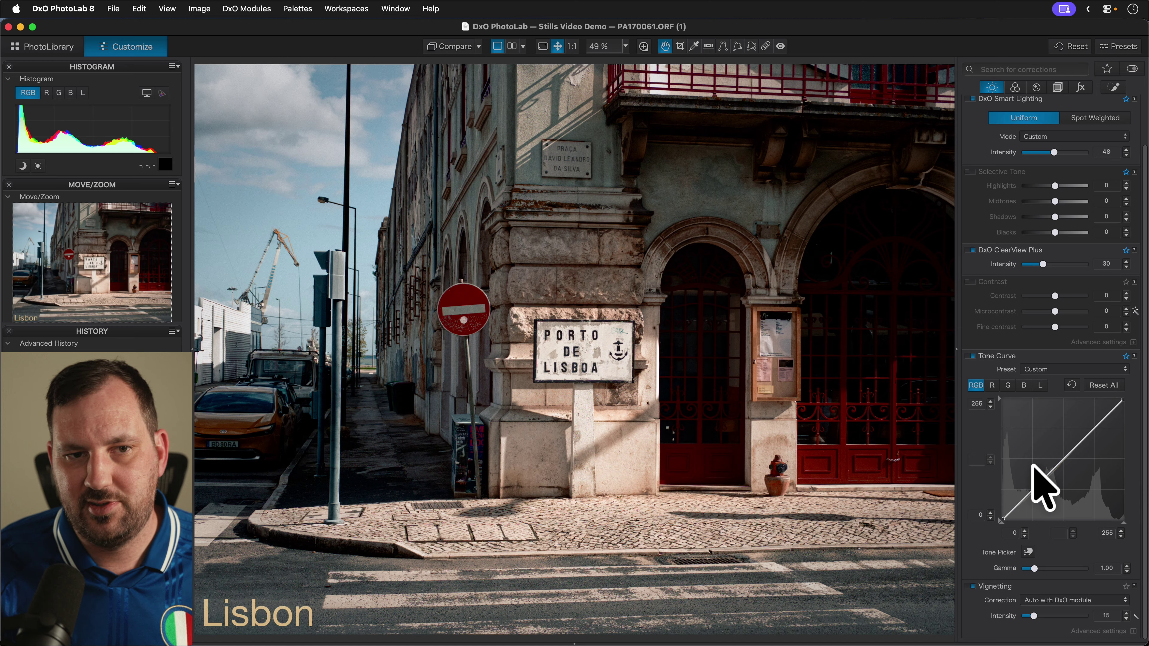
click(1040, 385)
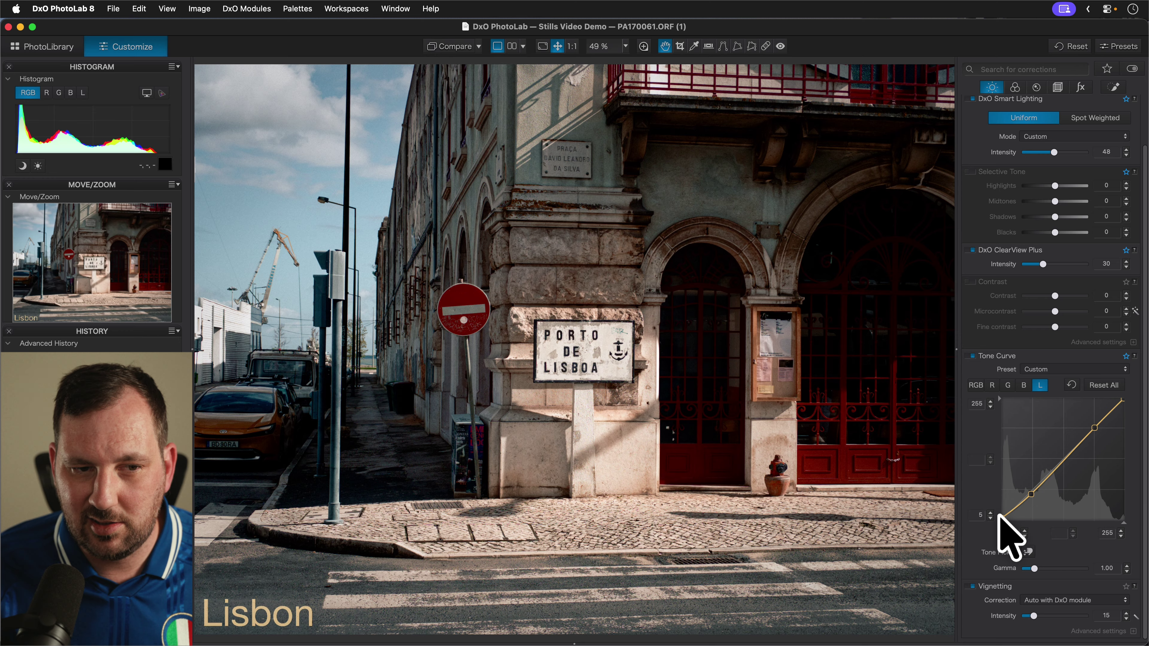
drag(1001, 516, 998, 515)
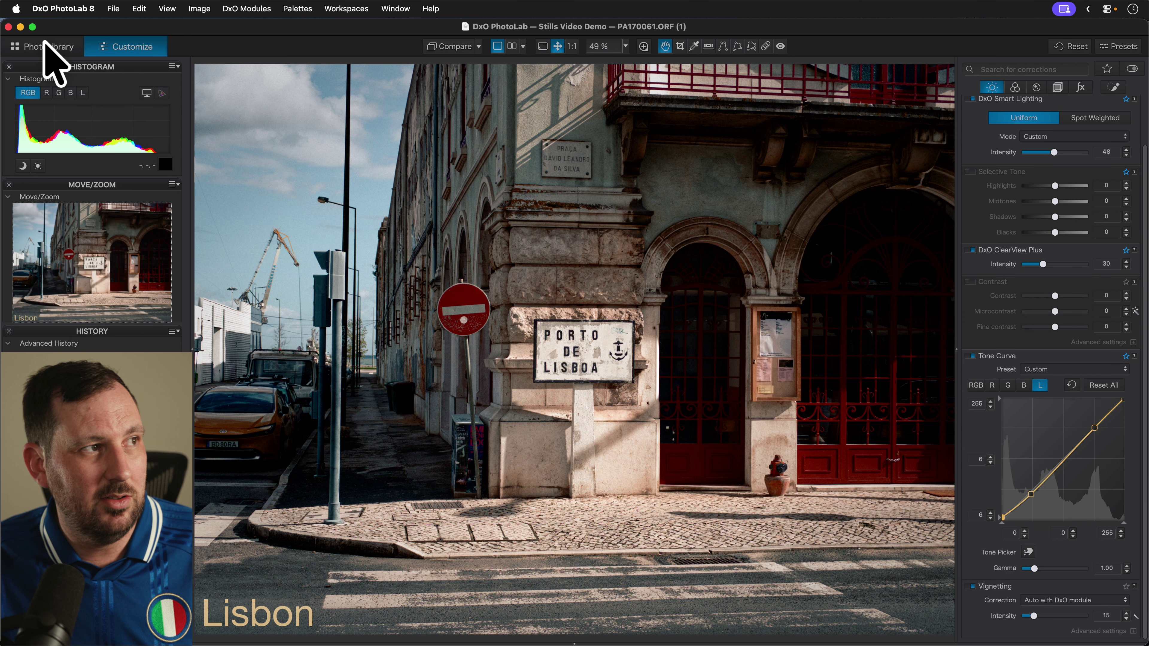
Return to the photo library and bring up the option to copy correction settings for PA170096.ORF
click(57, 46)
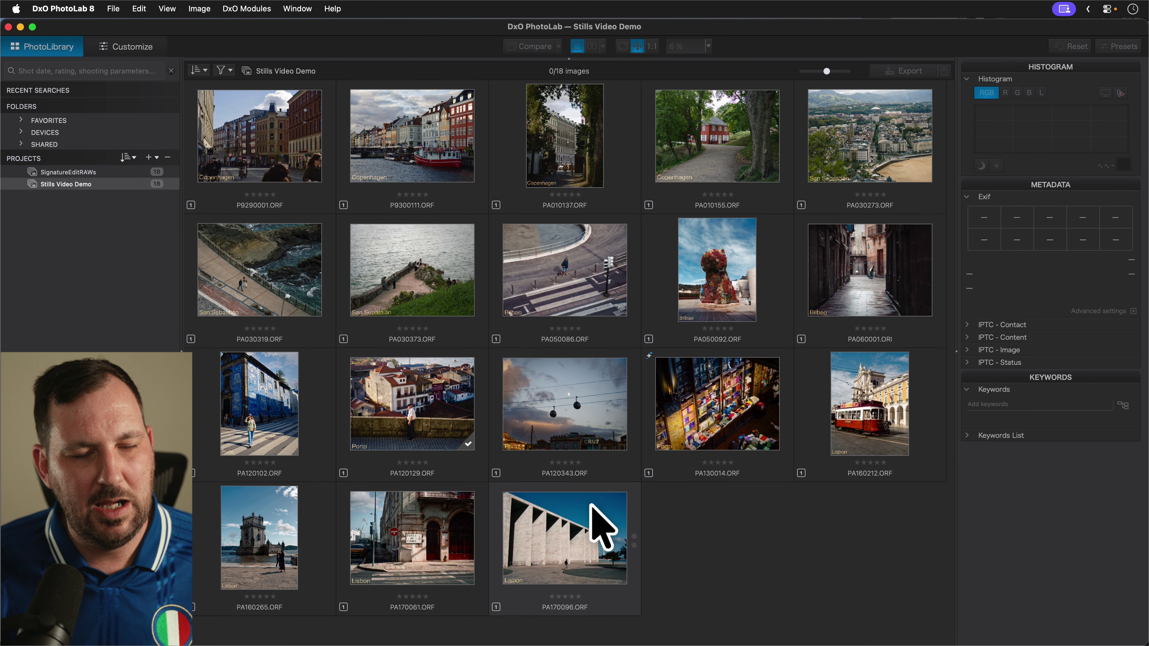
mouse_move(590, 507)
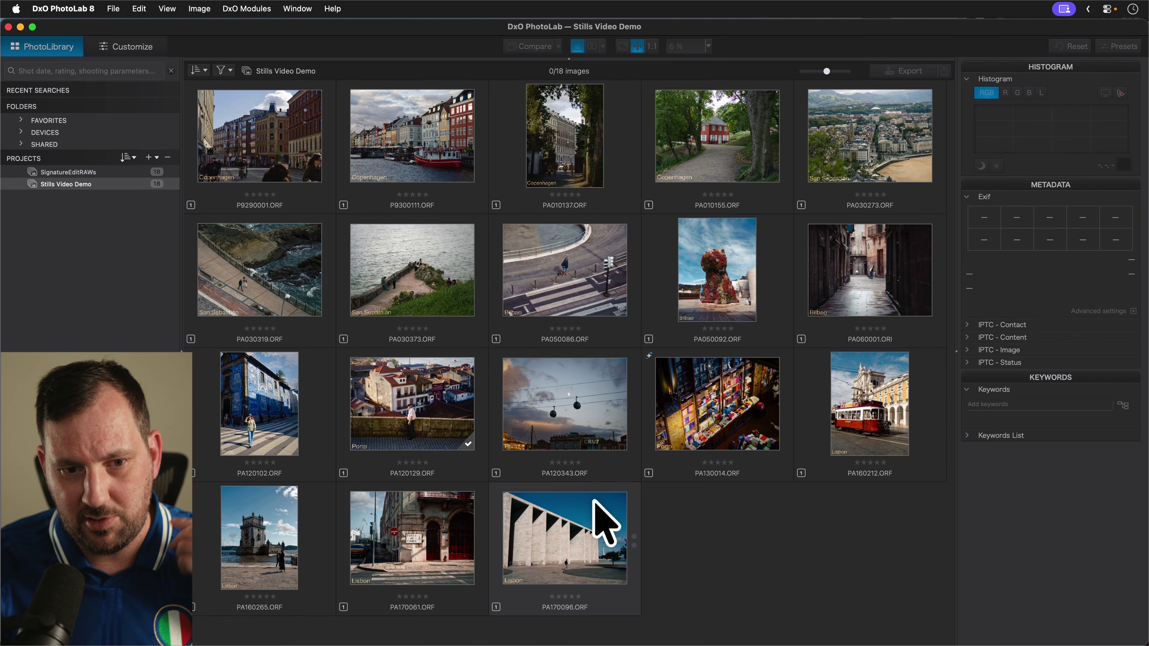
right_click(580, 509)
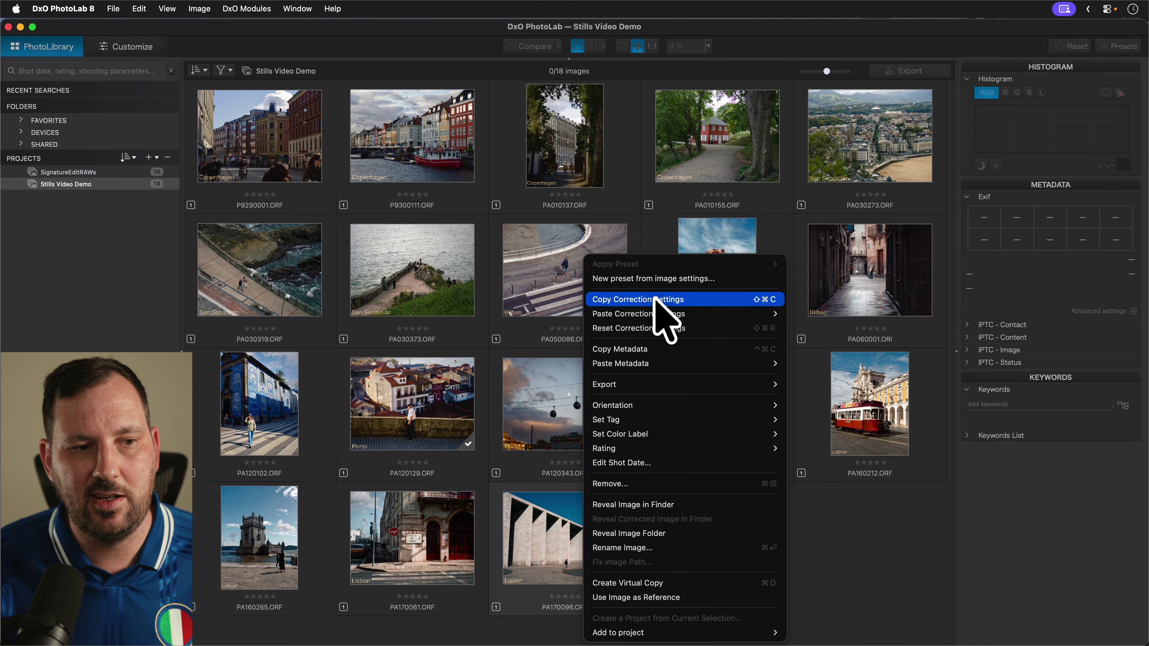
click(875, 535)
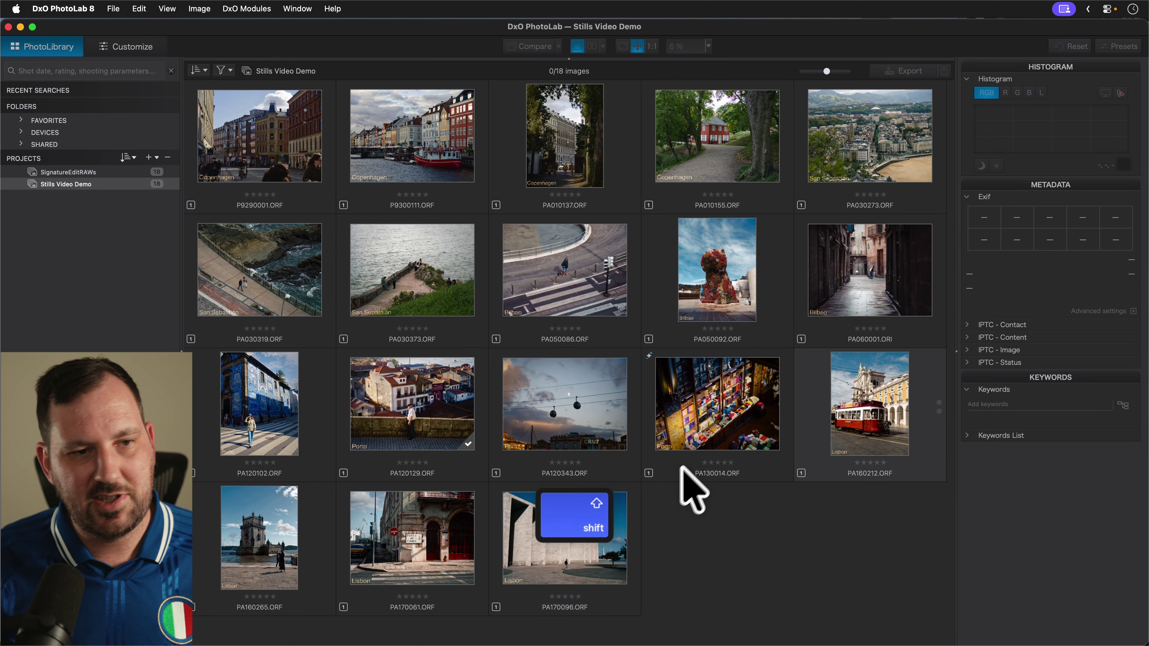
Select the four Lisbon photos from PA160212.ORF to PA170096.ORF and paste the selected corrections onto them using the offered selection
click(872, 422)
shift+click(551, 538)
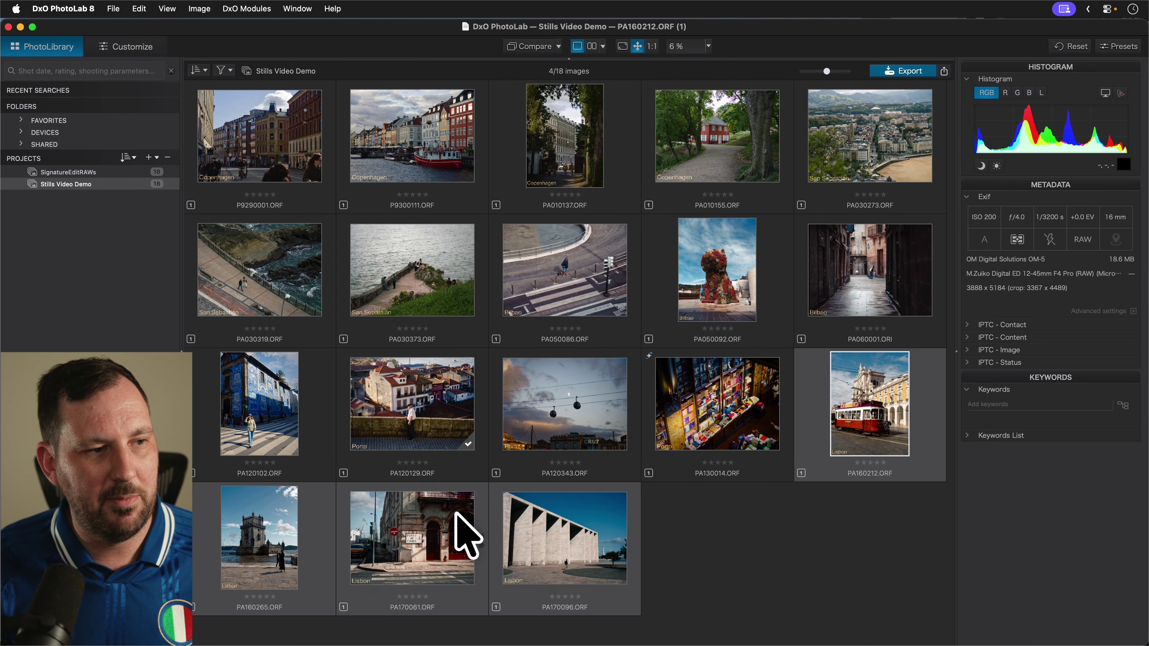
right_click(550, 509)
mouse_move(660, 313)
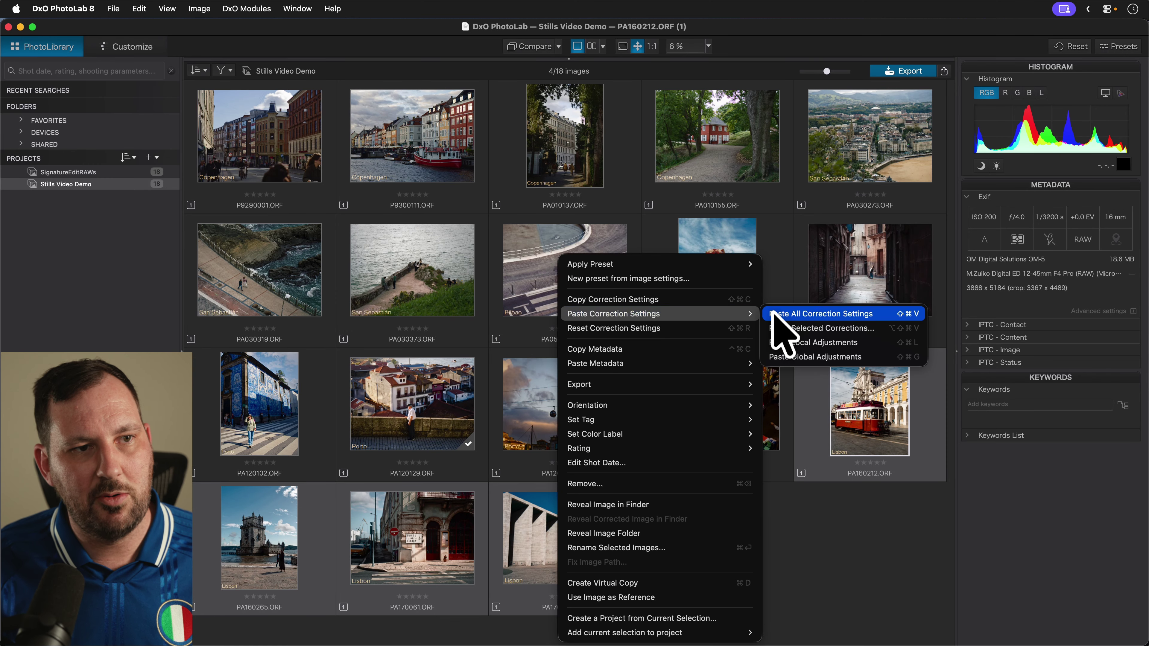
click(859, 332)
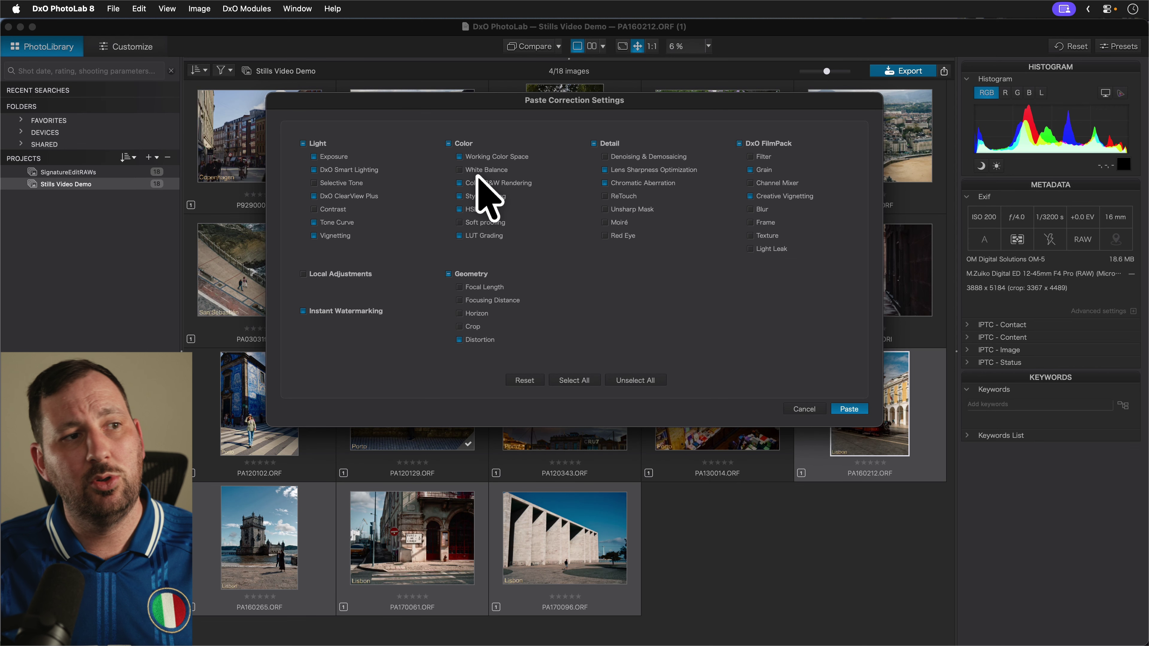
click(835, 409)
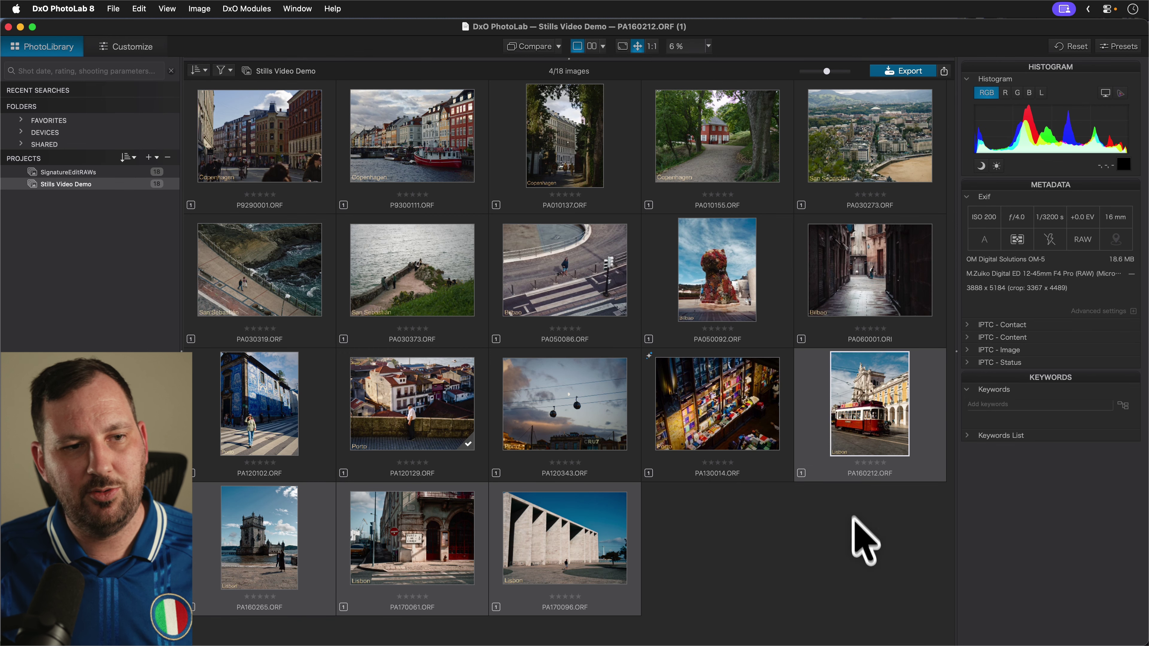
Select only photo PA170096.ORF and bring up its option for creating a new preset from the image settings
click(768, 569)
click(539, 498)
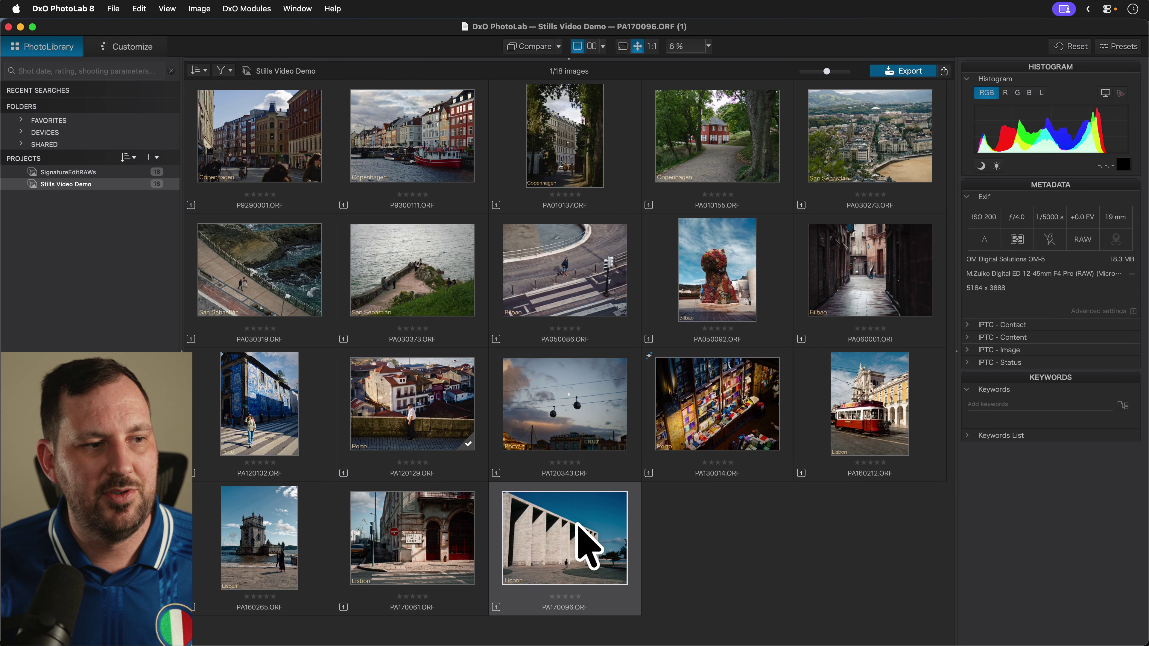
right_click(593, 505)
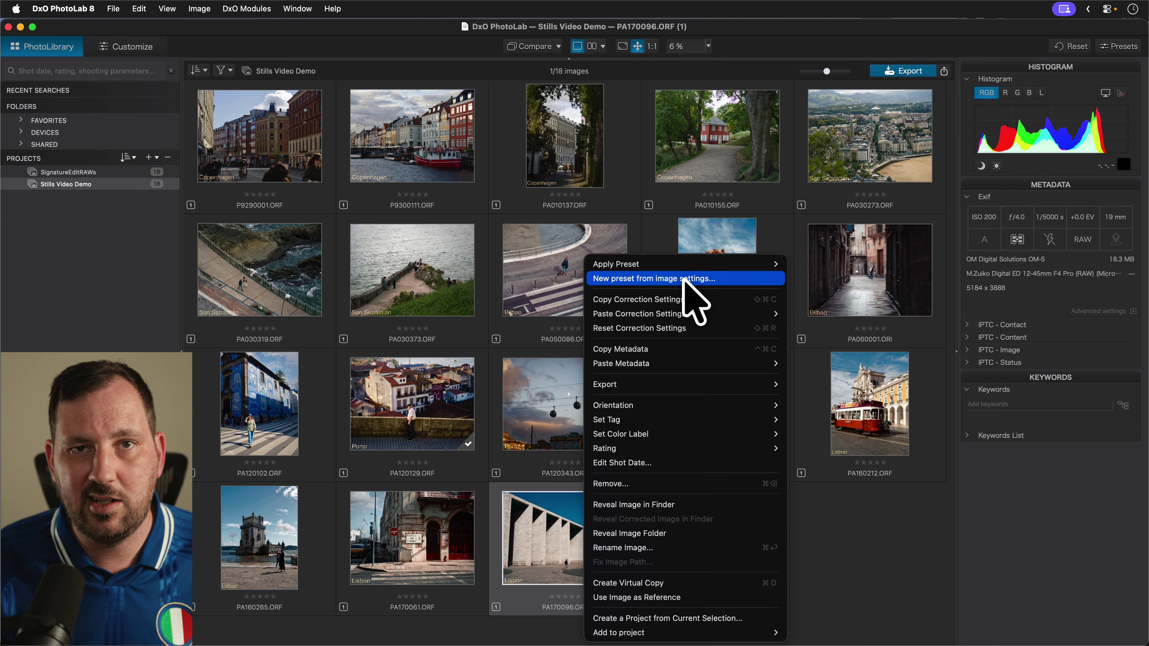
click(697, 299)
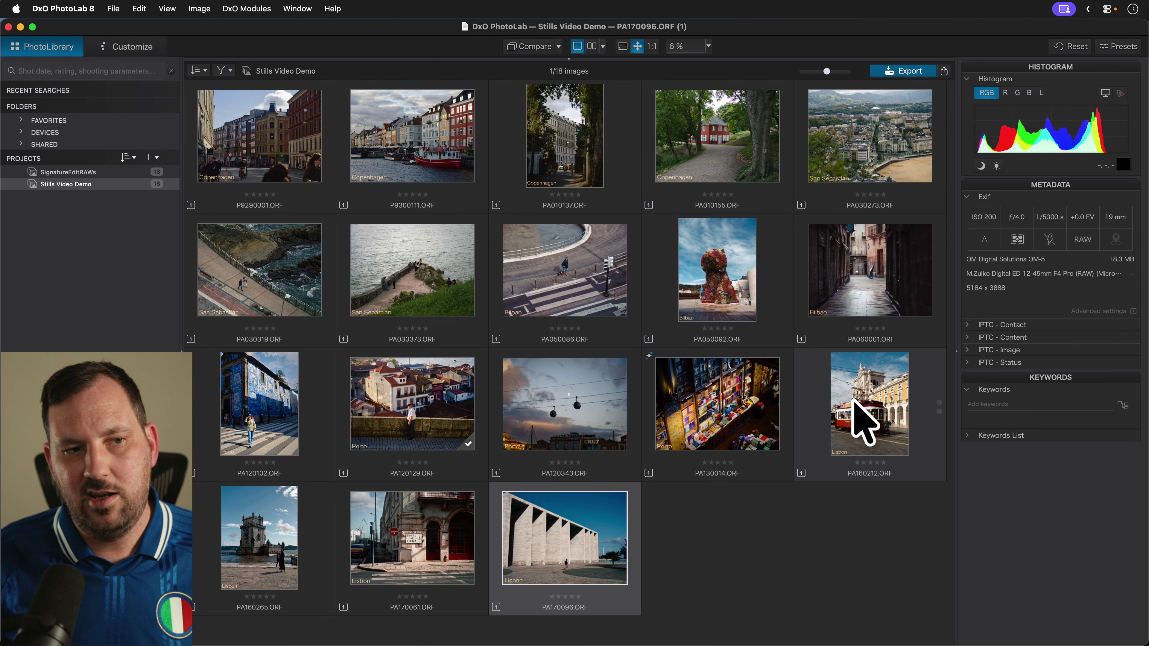
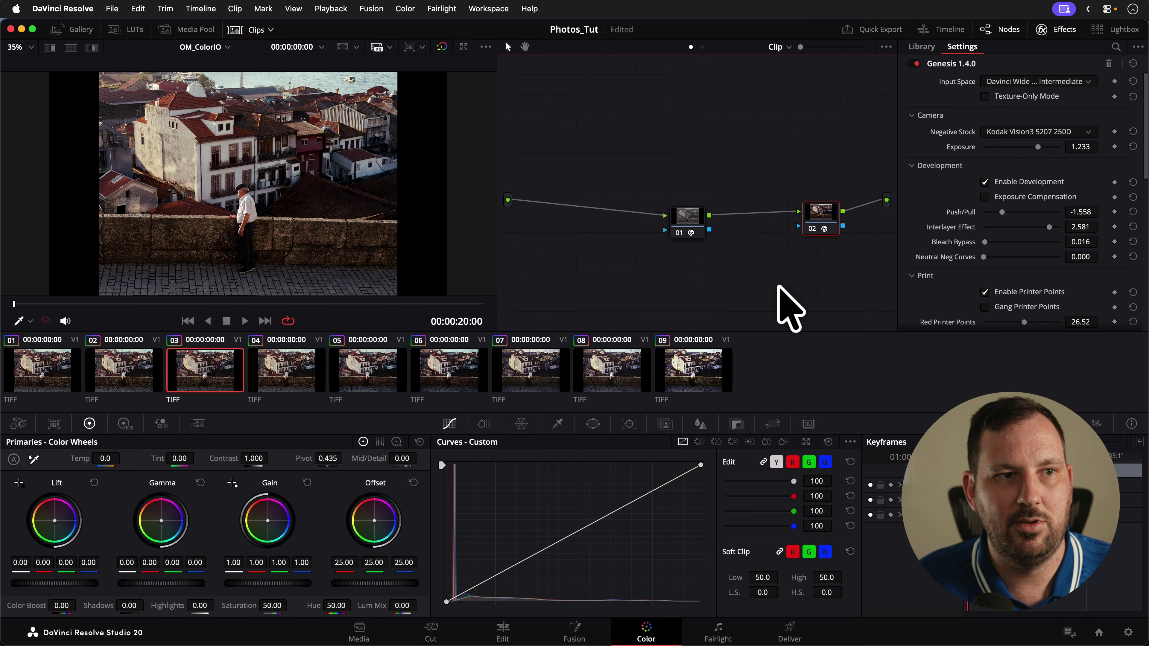
In DaVinci Resolve, compare clip 03 with and without Genesis film Development, leaving Development enabled
scroll(910, 199, down, 1)
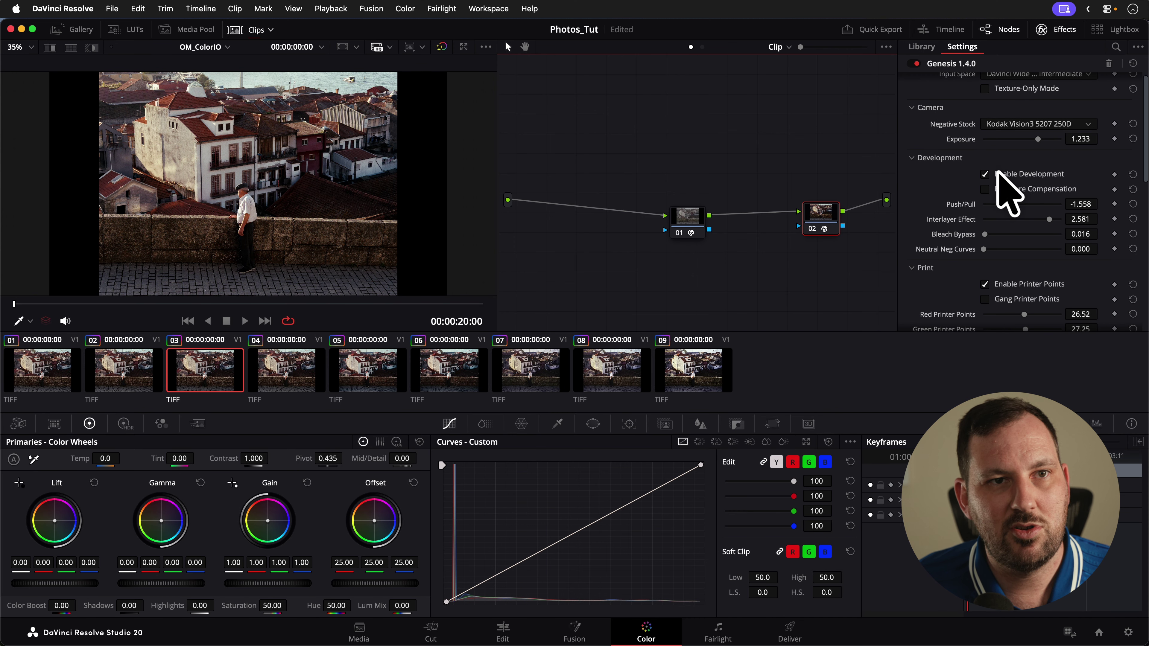
click(985, 174)
click(990, 173)
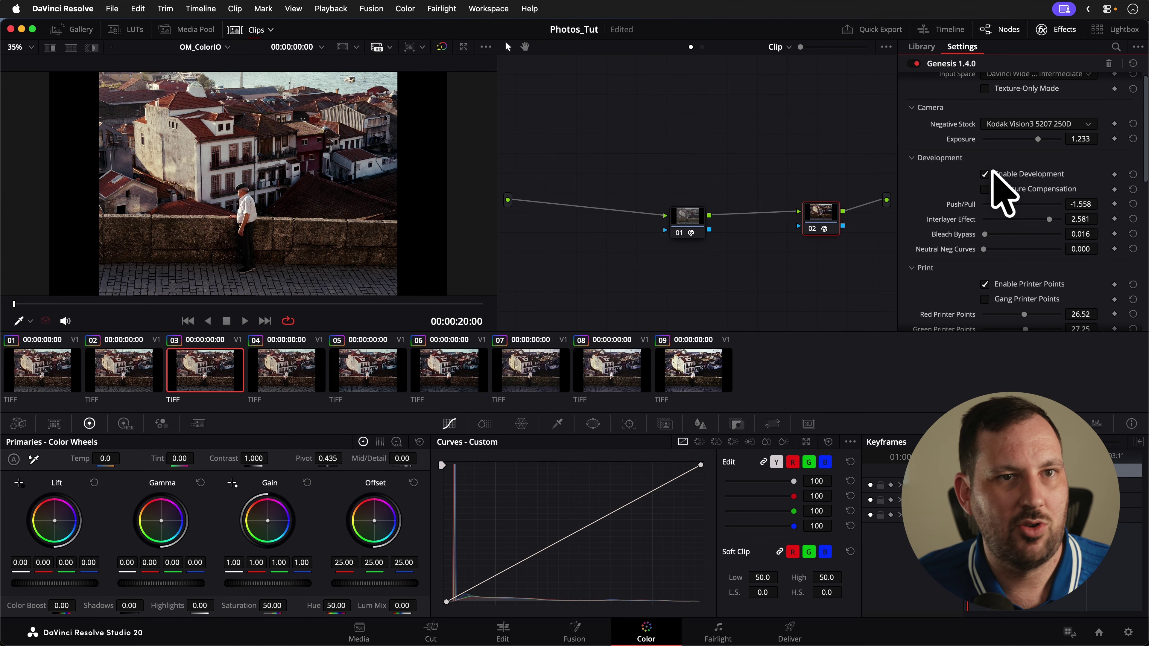
click(986, 174)
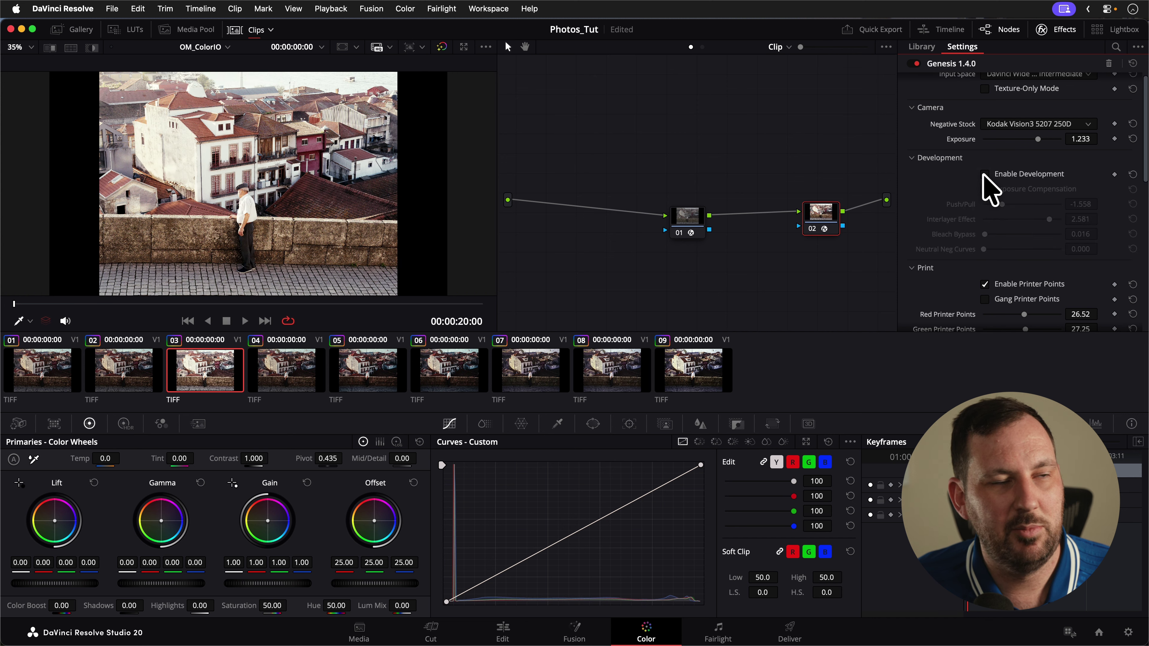
click(986, 174)
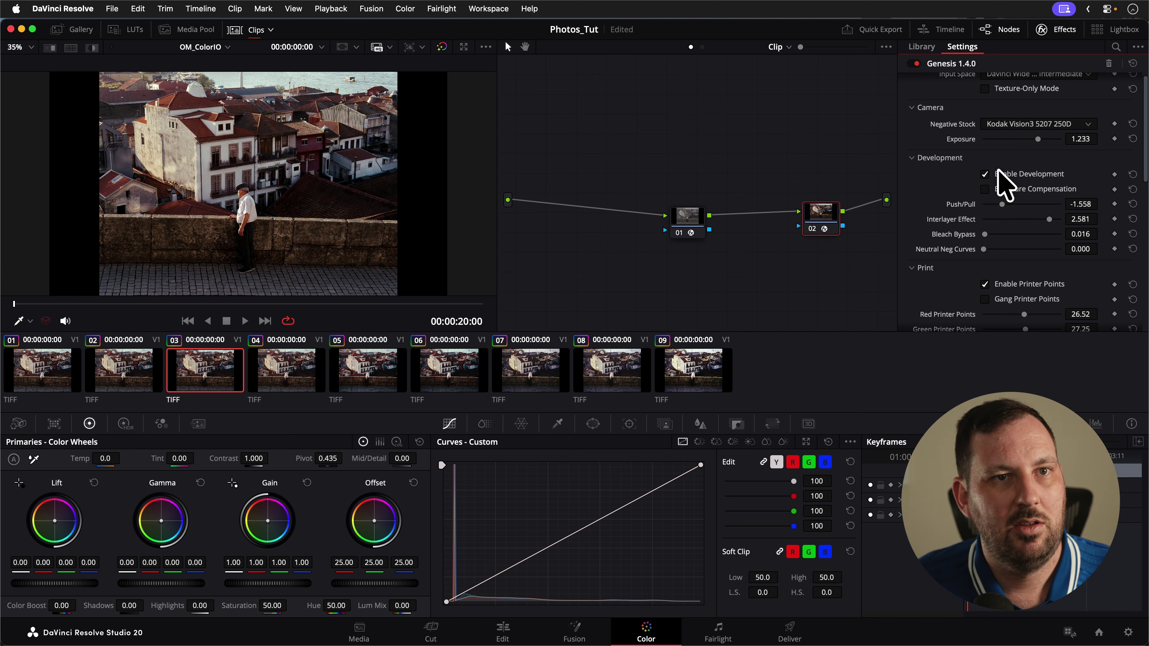
click(985, 173)
click(988, 174)
Compare clip 03 with and without the Genesis Printer Points, leaving them enabled
scroll(988, 236, down, 5)
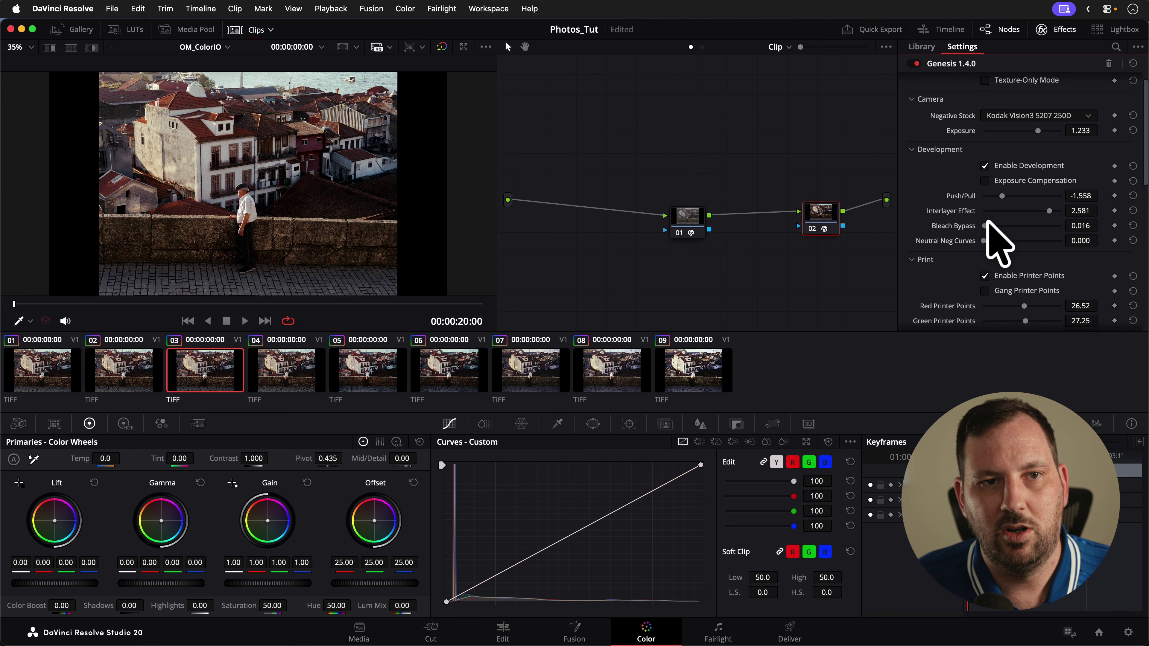
click(981, 132)
click(982, 131)
click(982, 132)
click(981, 132)
click(981, 132)
click(982, 132)
Go to the Edit page and compare the DXO TIFF clips processed through Genesis with the DXO JPG sRGB reference image
click(503, 631)
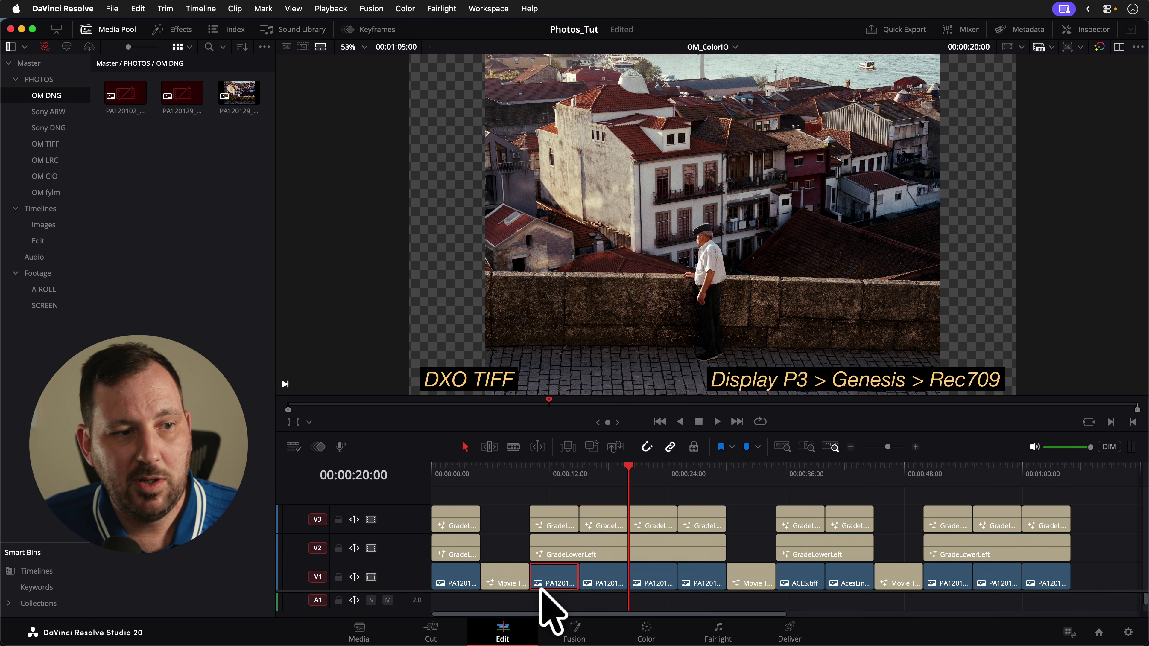
drag(629, 480, 679, 473)
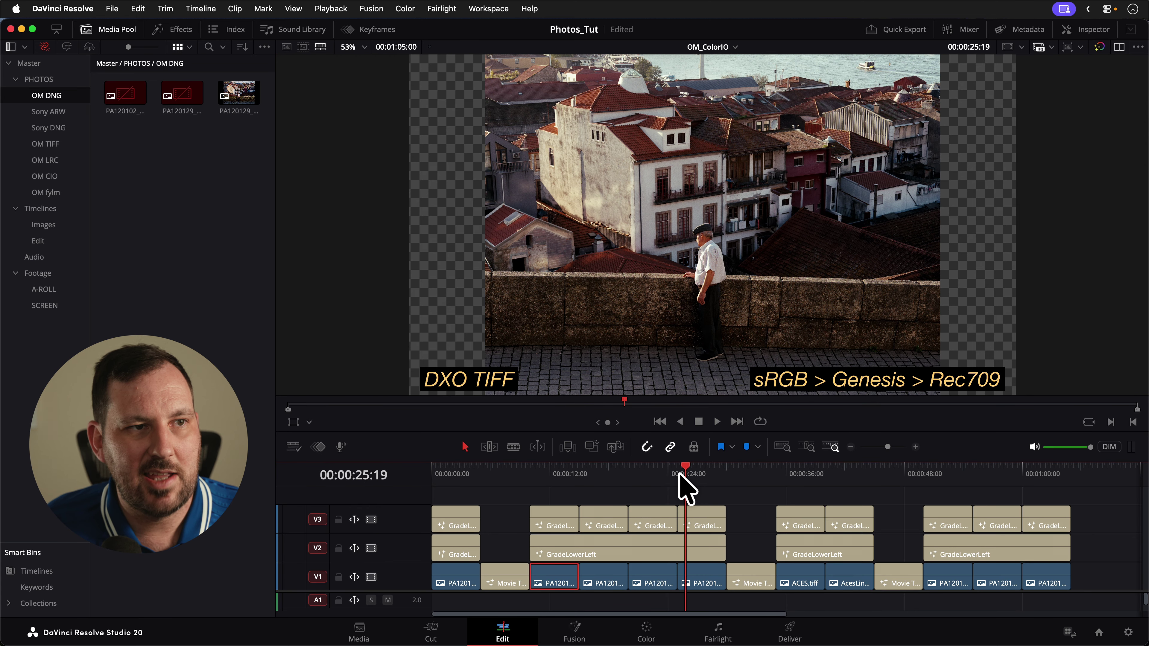
click(449, 473)
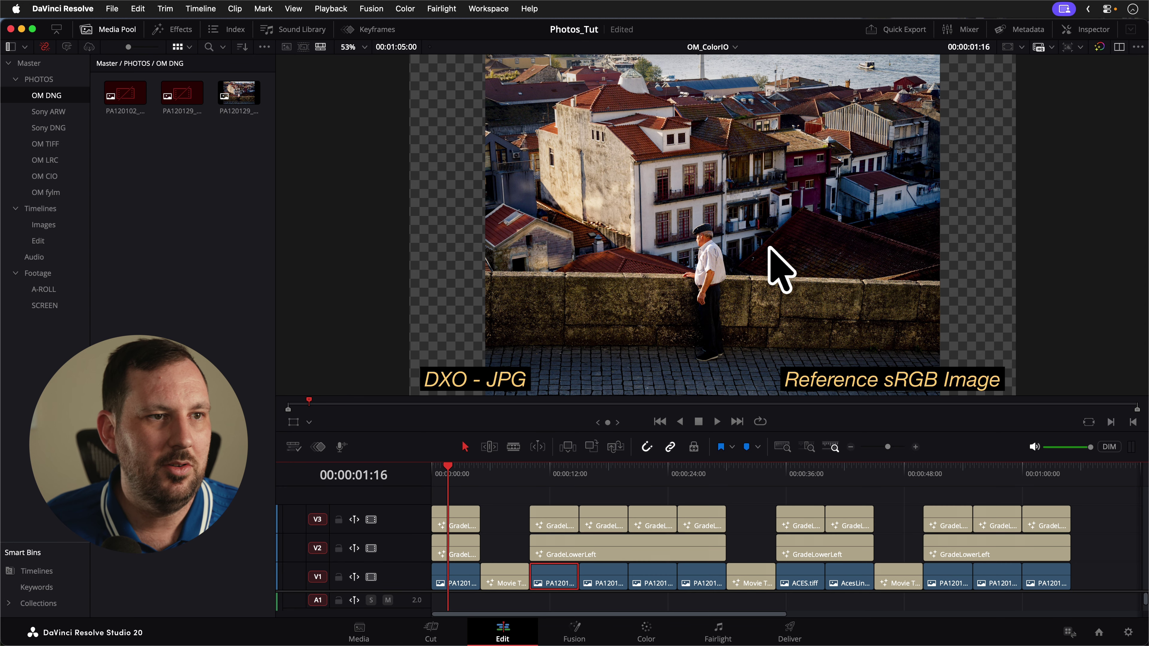
click(693, 471)
drag(671, 470, 607, 469)
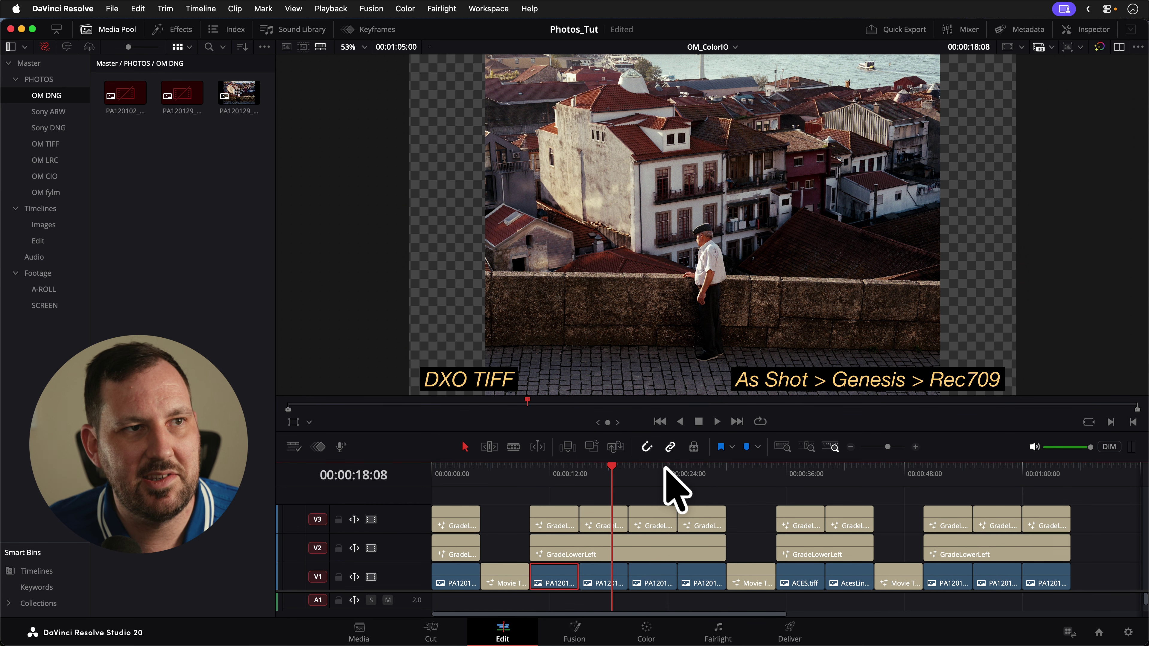
View the Fylm.ai title card and compare the Fylm.ai TIFF clips graded through ACEScct and ACEScct (linopt)
click(746, 472)
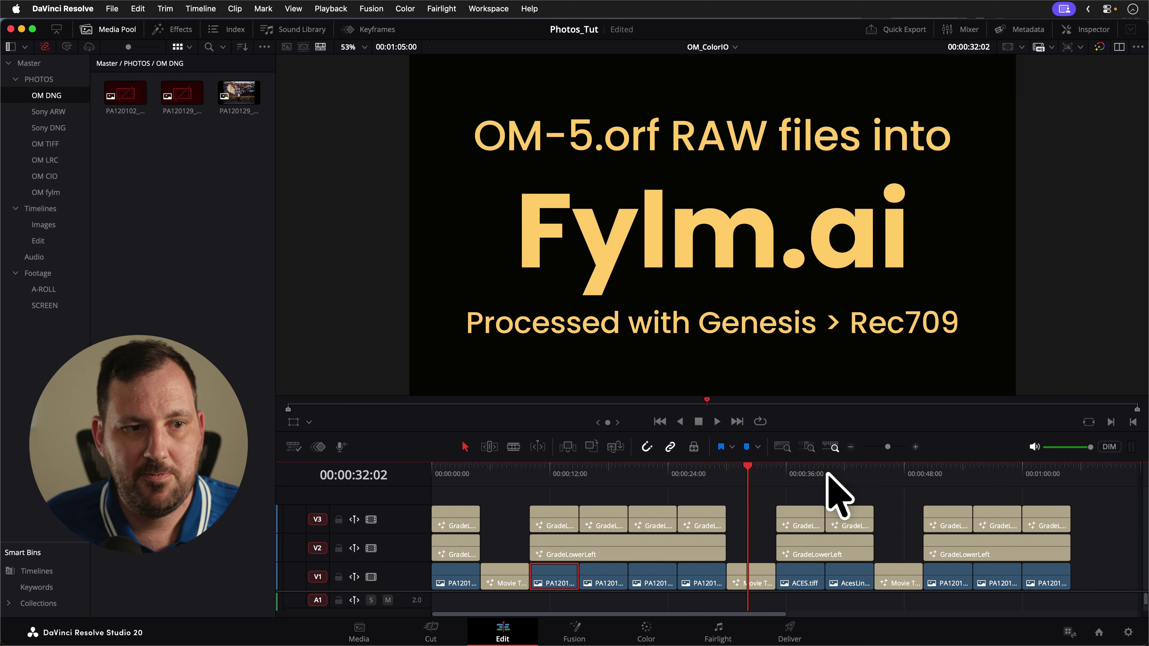
click(807, 473)
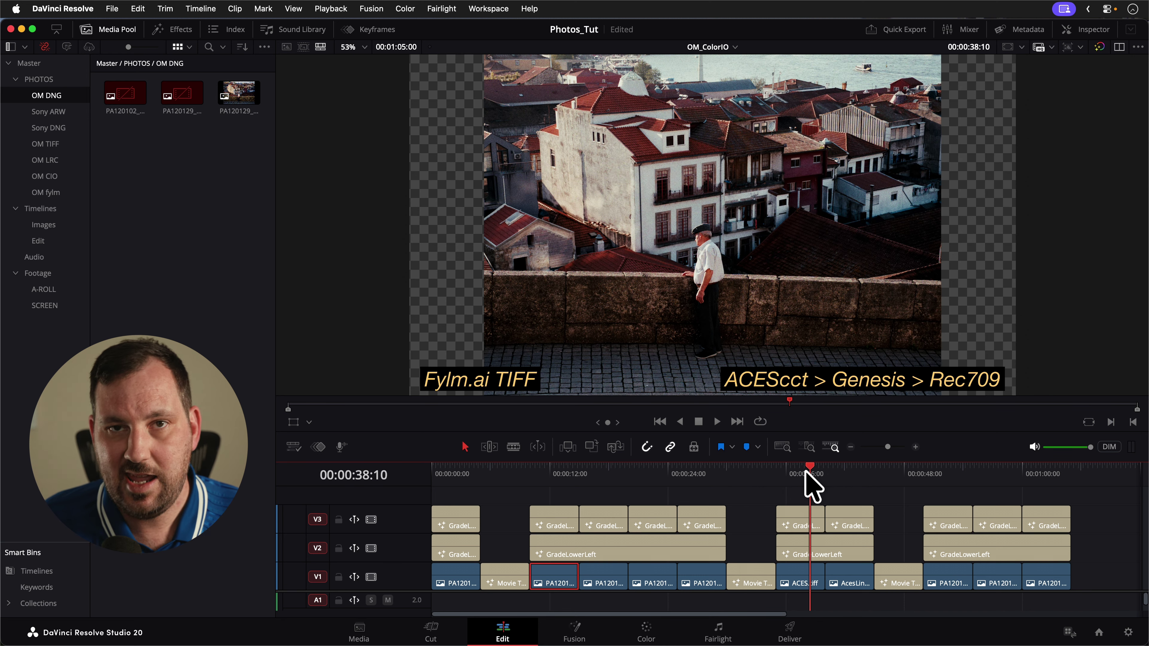
key(Left)
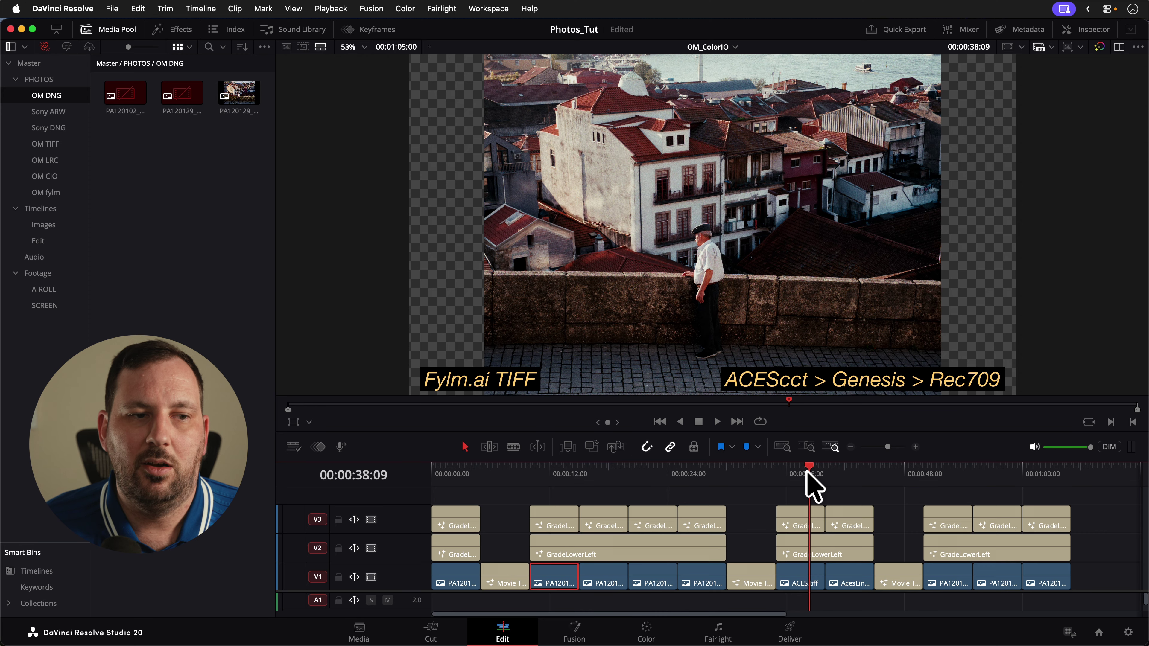
click(840, 473)
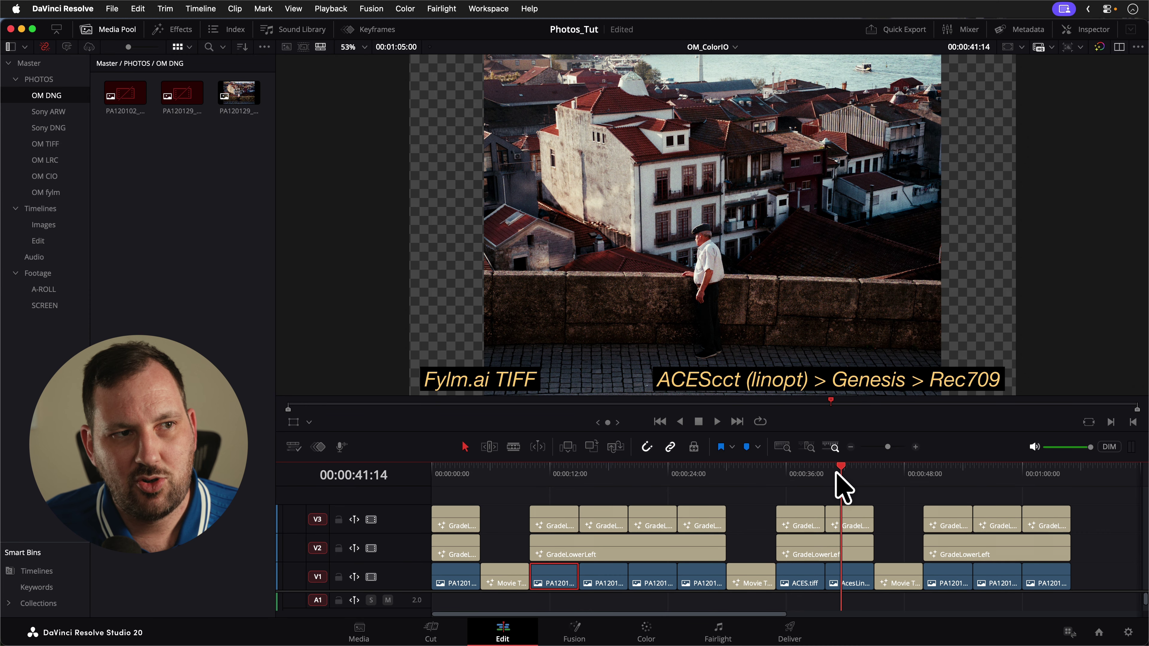
click(805, 473)
click(852, 473)
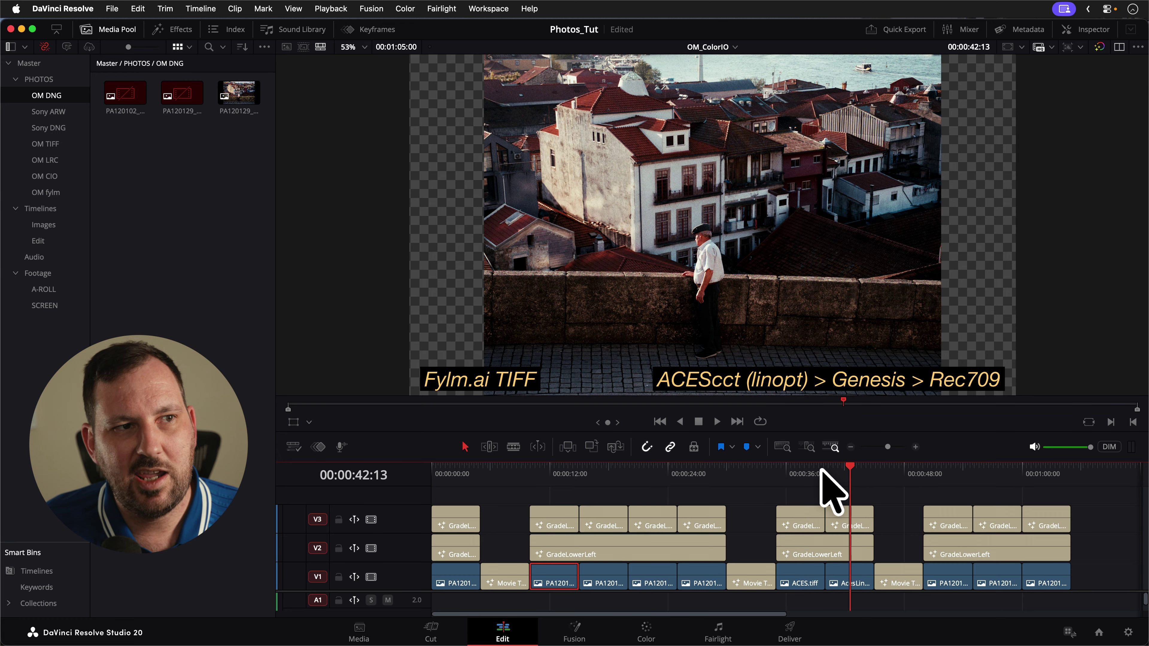
click(801, 473)
click(842, 474)
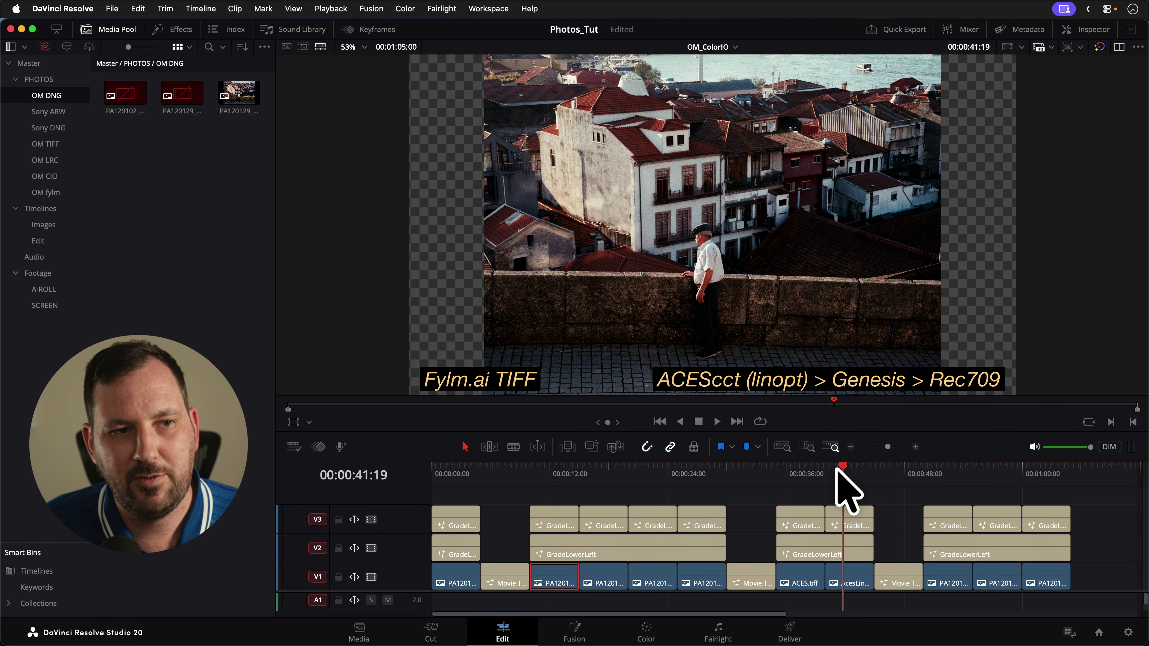
On the Color page, review the Genesis settings of clips 06 and 07 and compare with node 01 bypassed, leaving it enabled
click(642, 636)
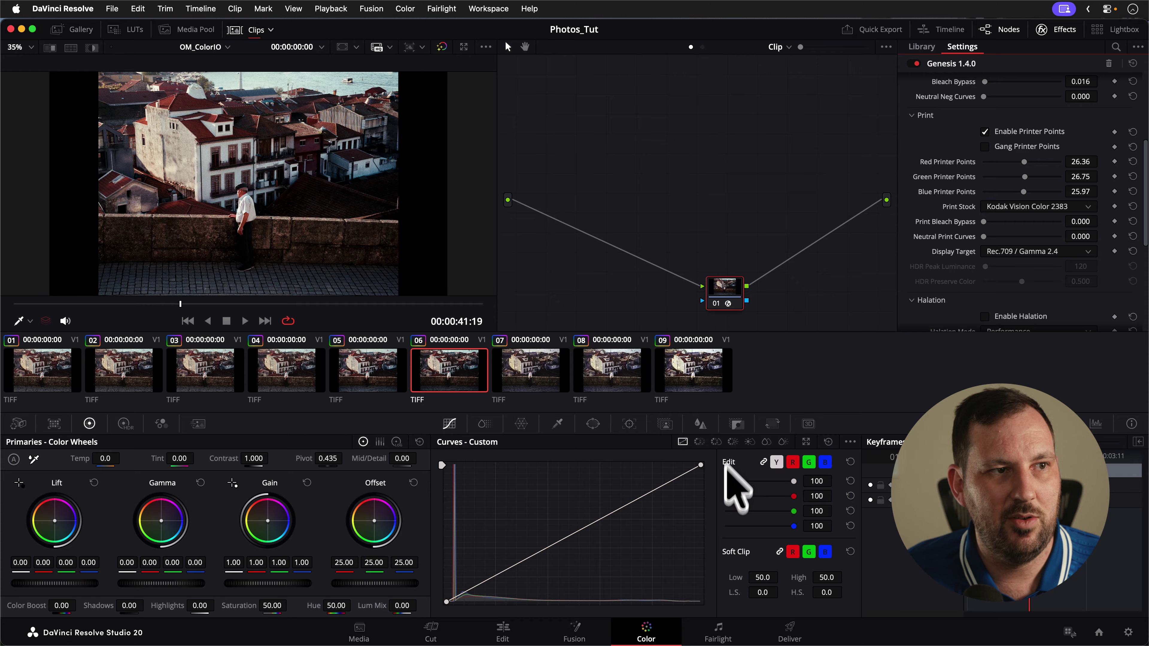
drag(722, 288, 708, 231)
scroll(950, 154, up, 5)
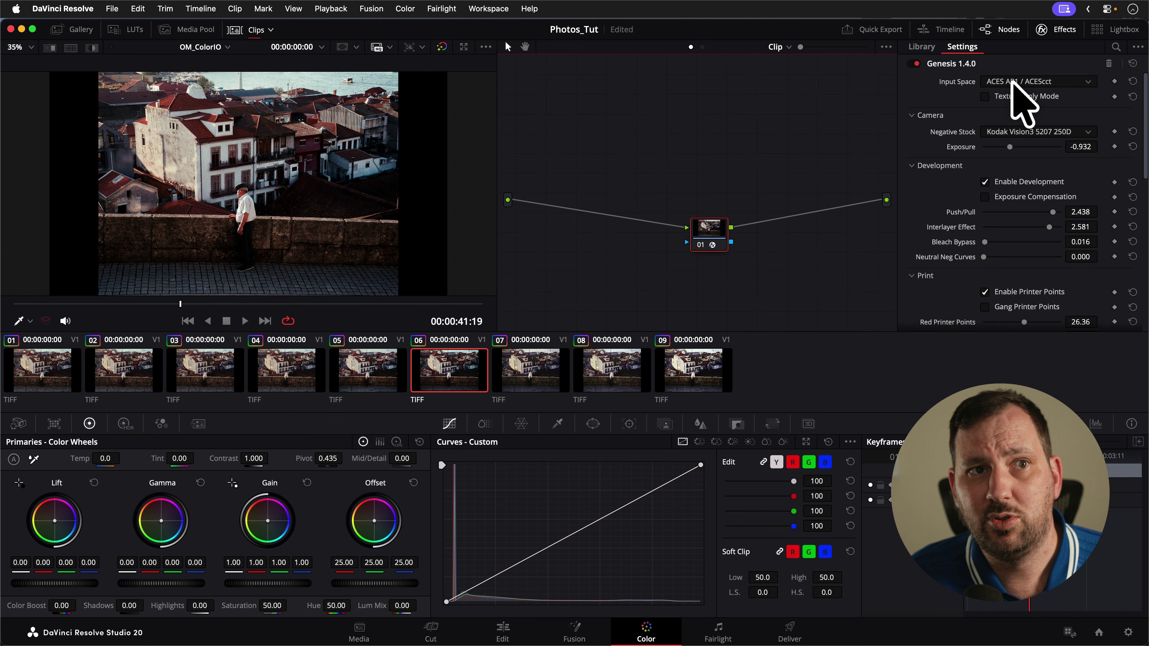
click(697, 241)
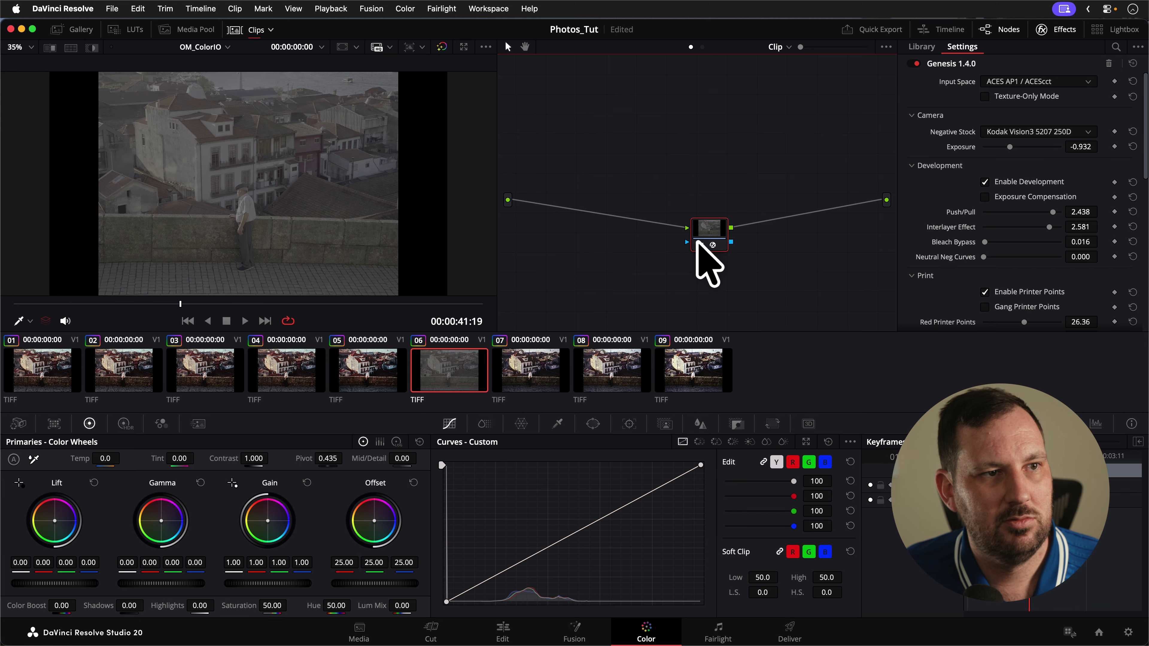
click(698, 242)
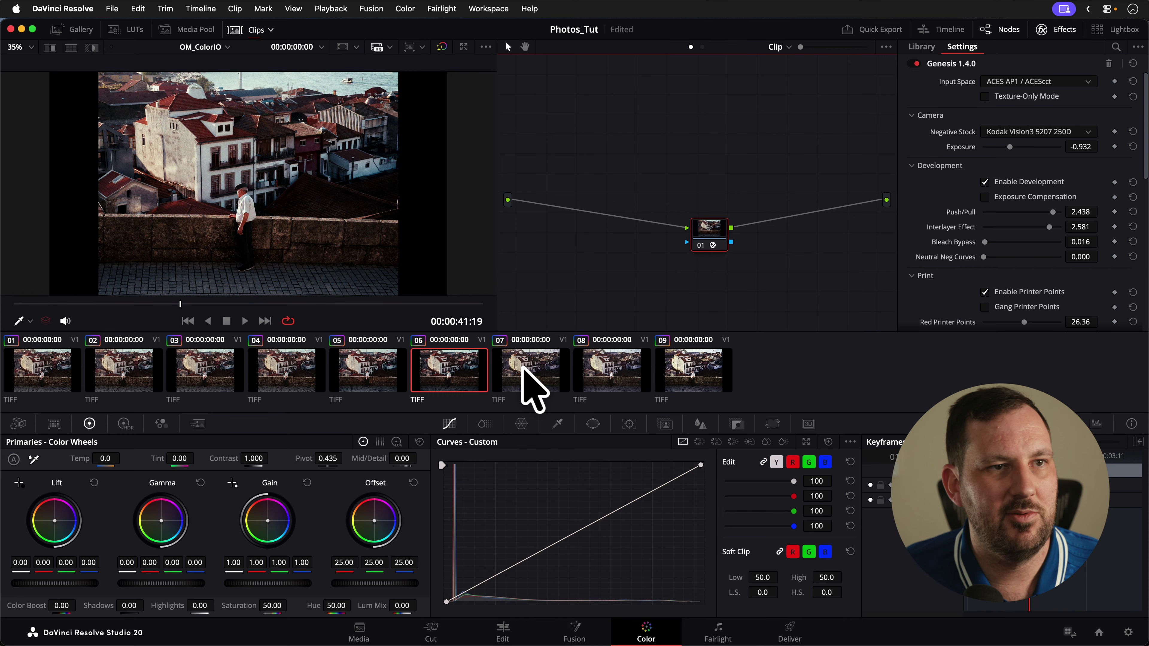
click(538, 380)
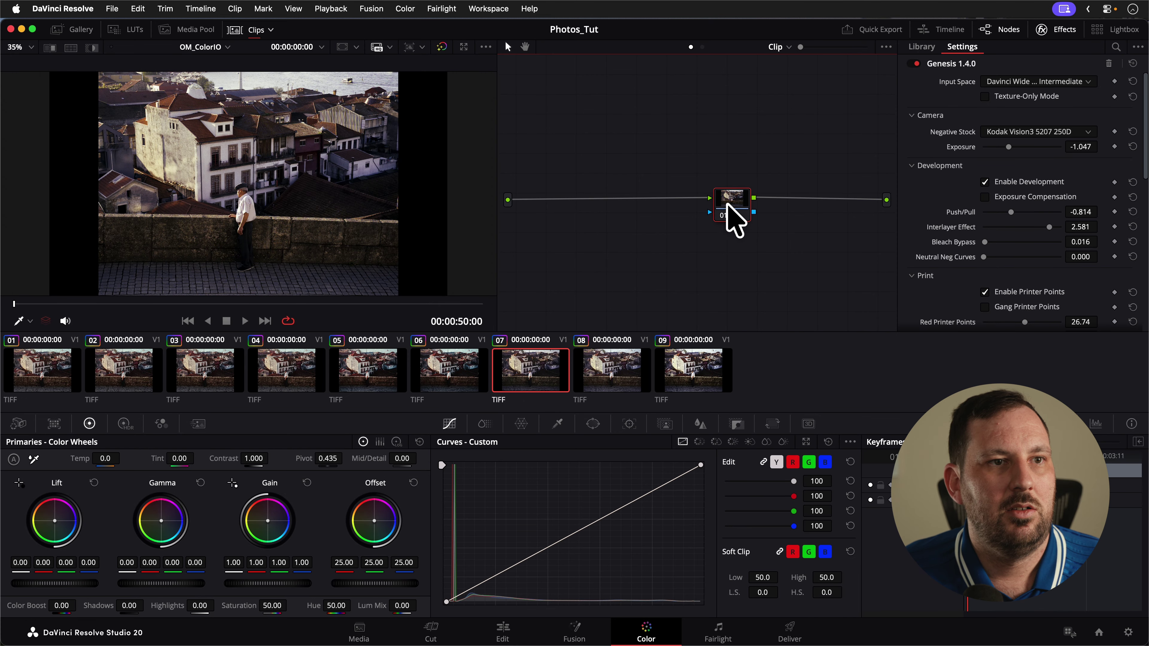
click(719, 214)
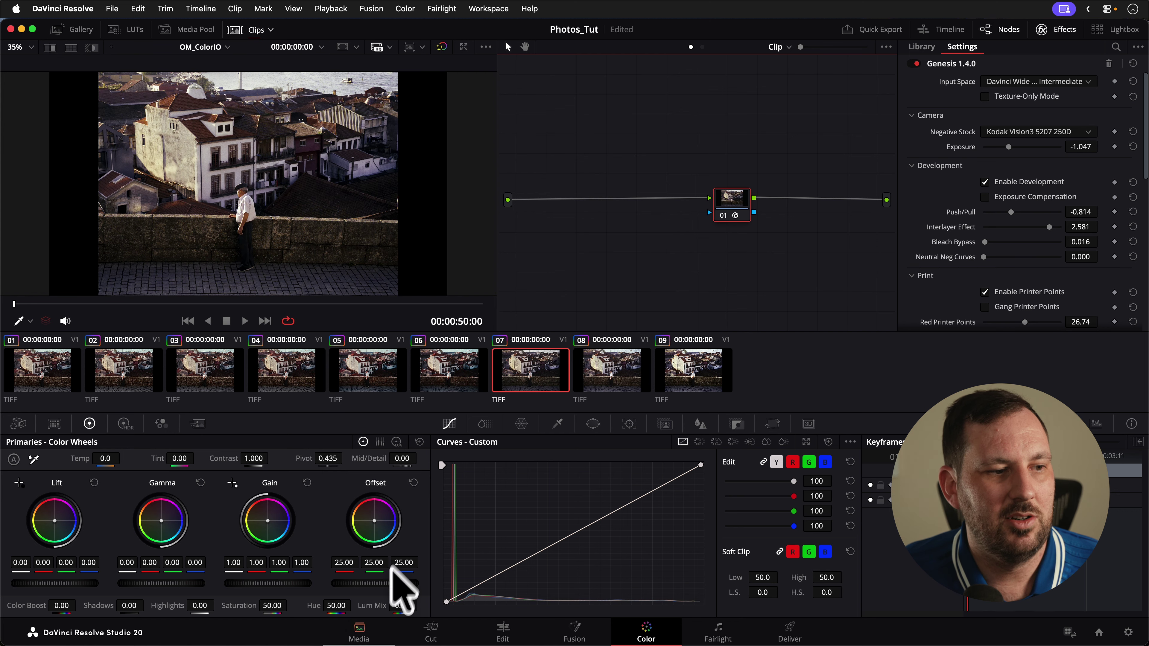
Return to the Edit page and compare the Color.io TIFF clips using Display P3, DWG (io curve) and DWG as Genesis inputs
click(495, 631)
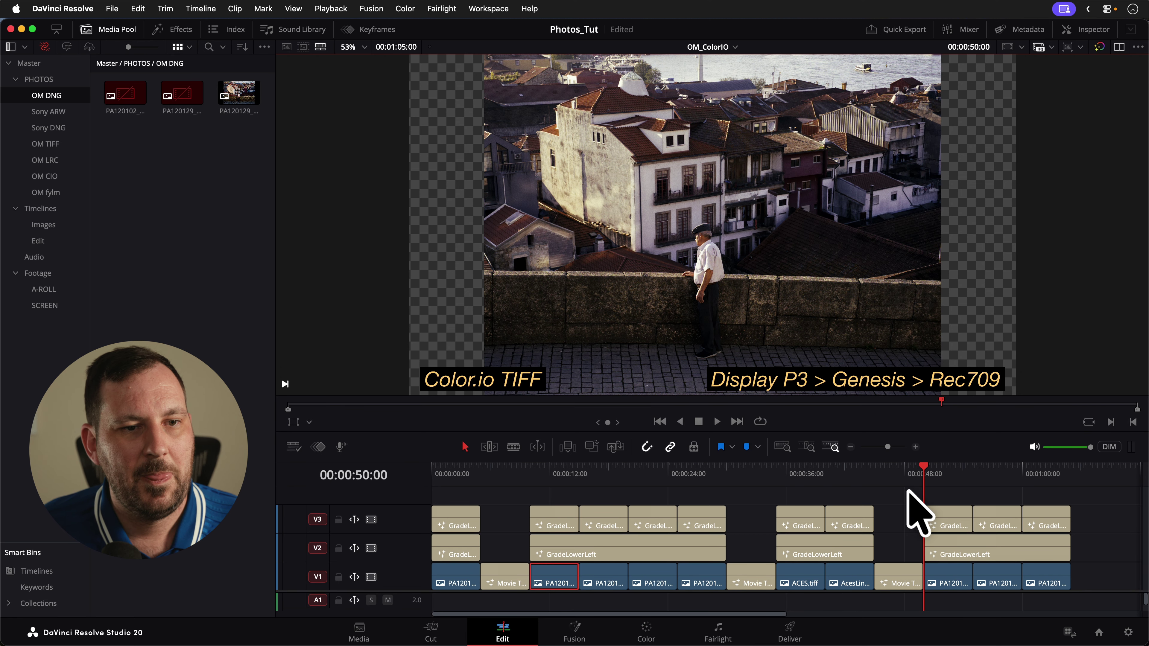
drag(922, 479, 937, 477)
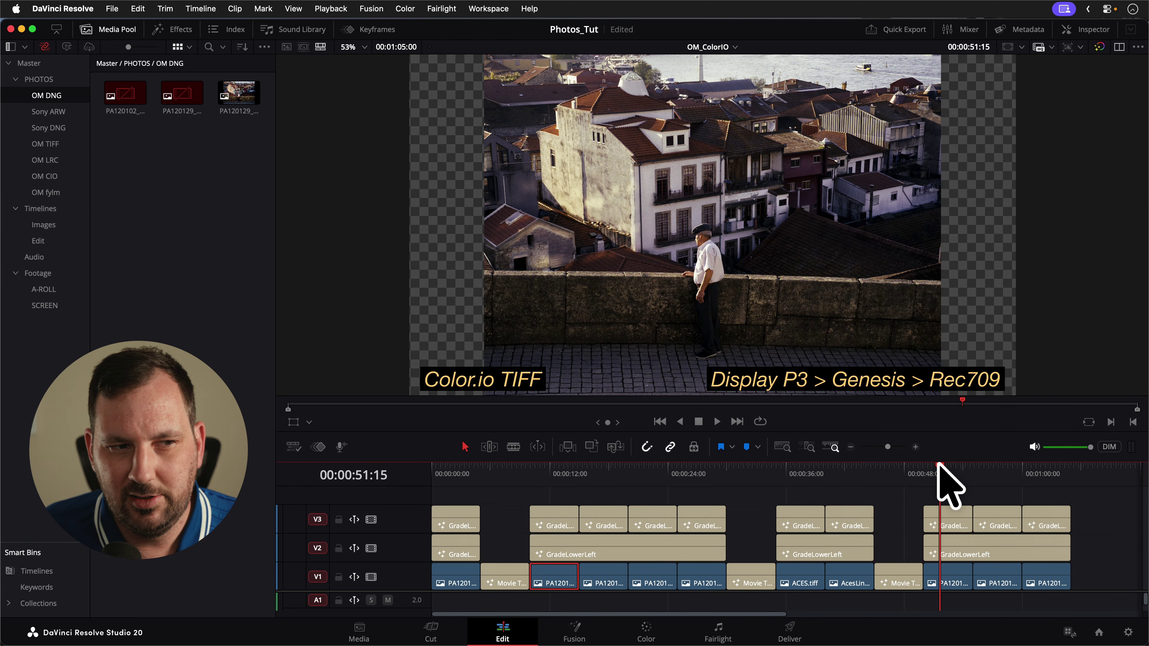
drag(938, 470, 996, 473)
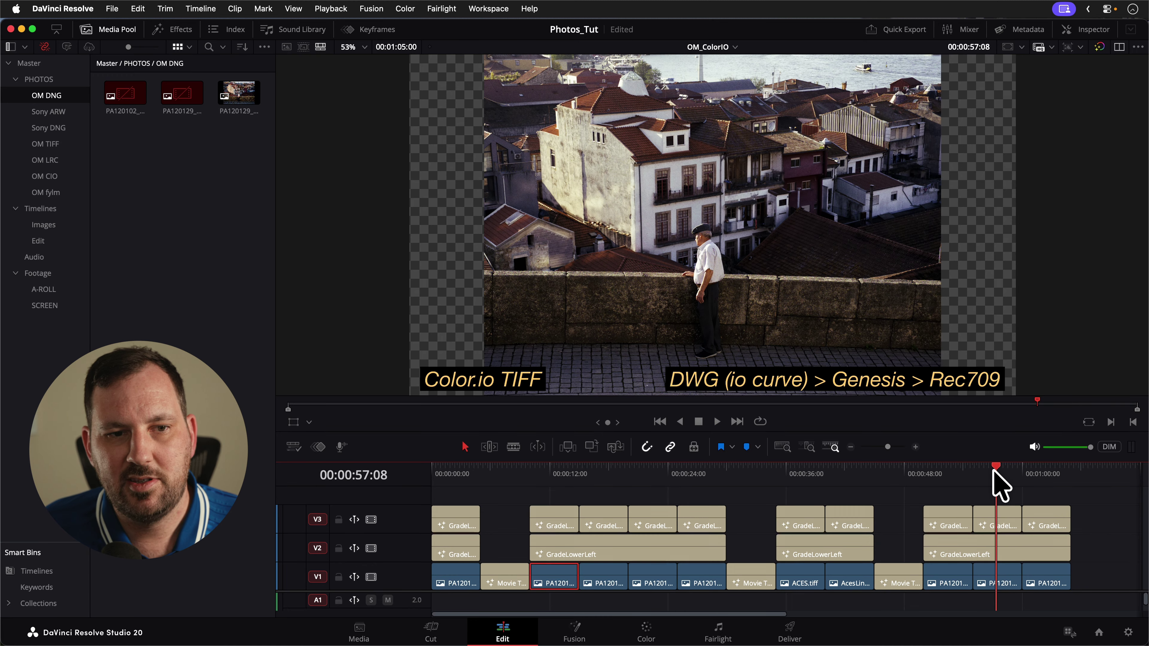
click(949, 473)
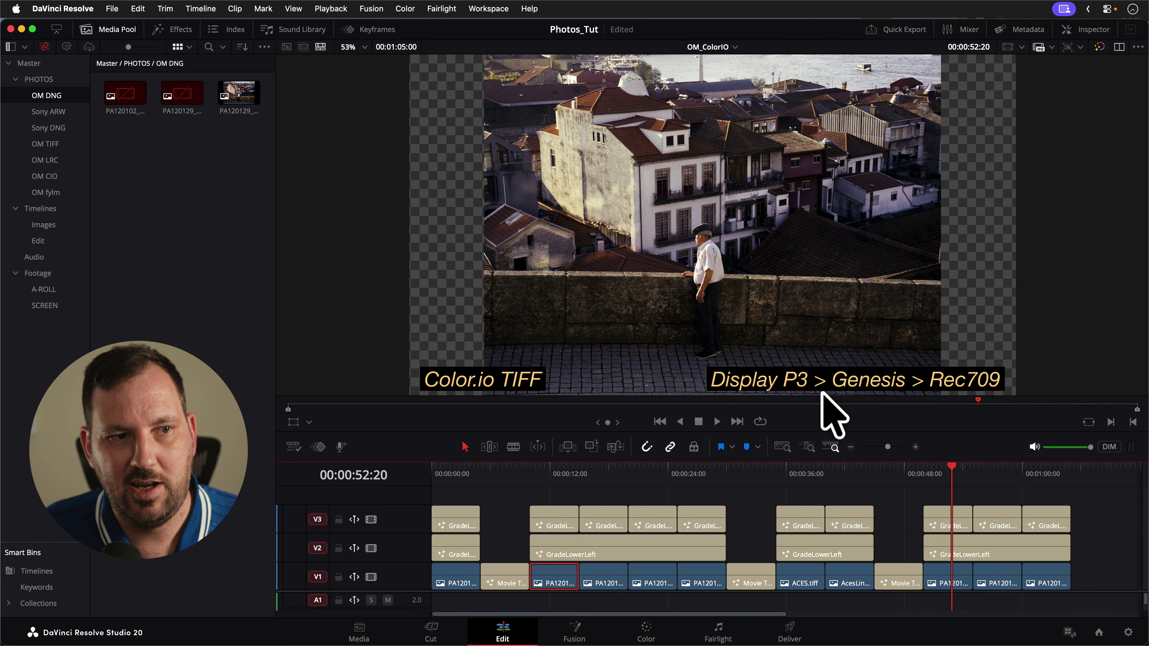
click(991, 471)
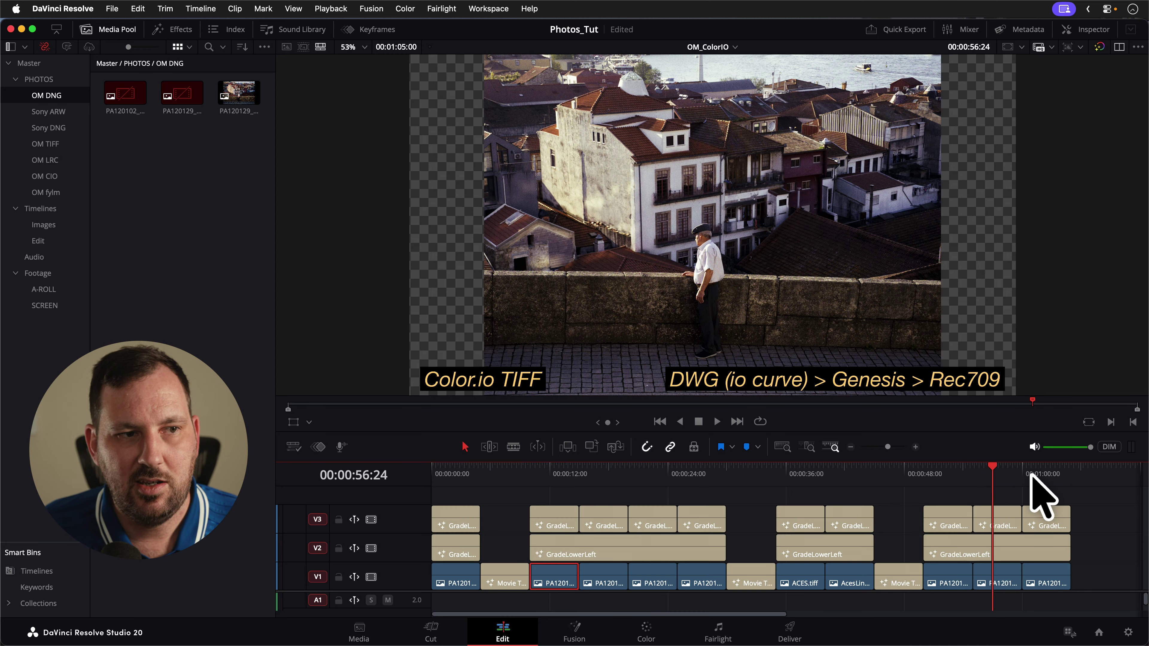
click(1031, 473)
click(992, 473)
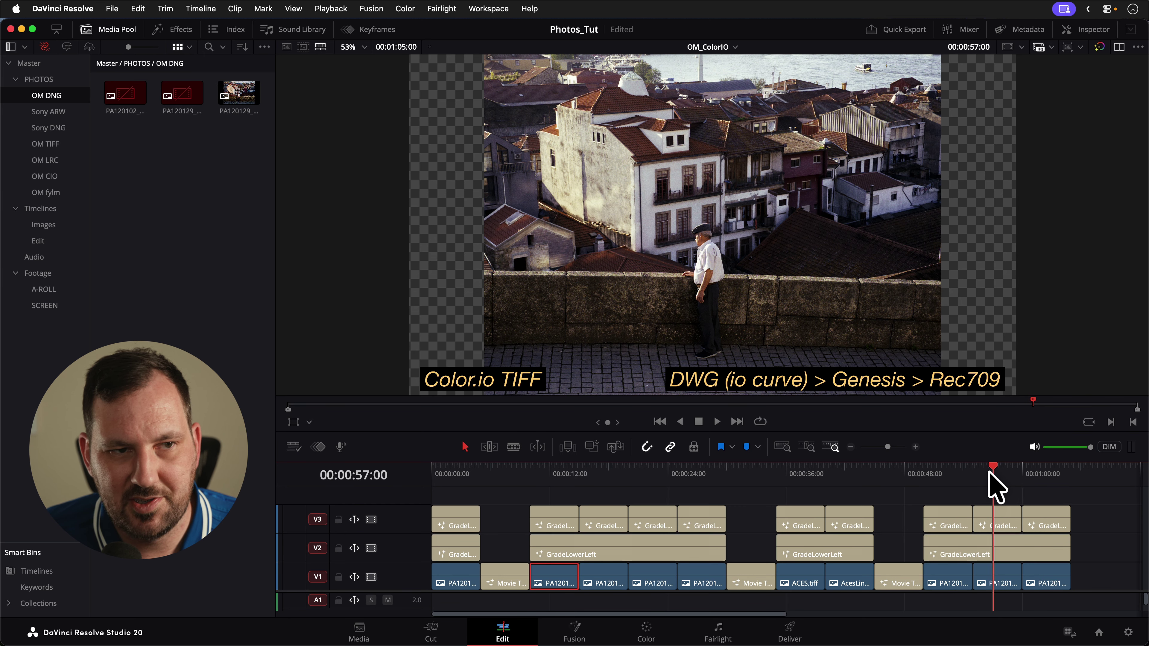
click(1042, 472)
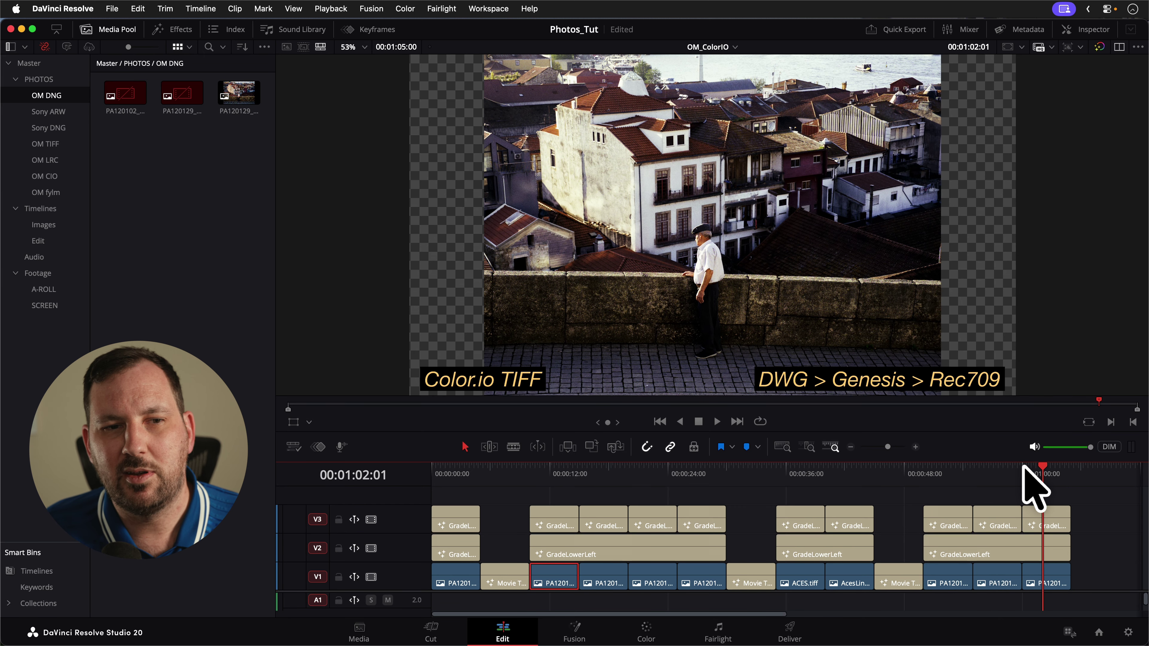
click(999, 472)
click(951, 471)
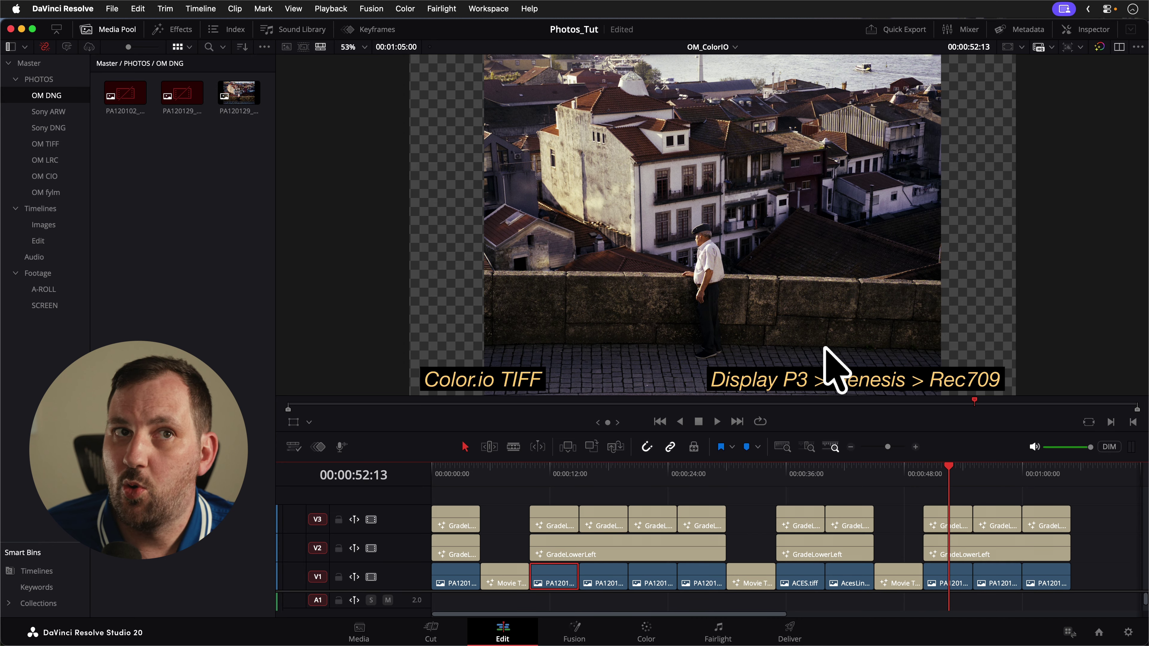
Switch from the OM_ColorIO timeline to the ARW_DNG_Blank timeline
click(709, 47)
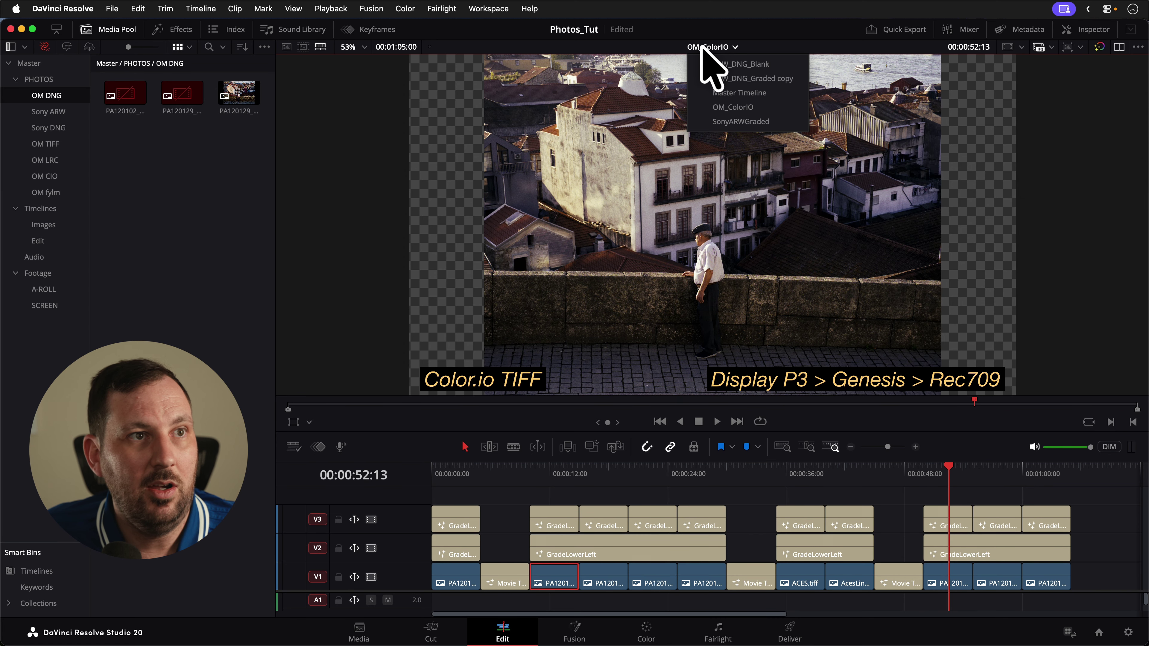
click(712, 64)
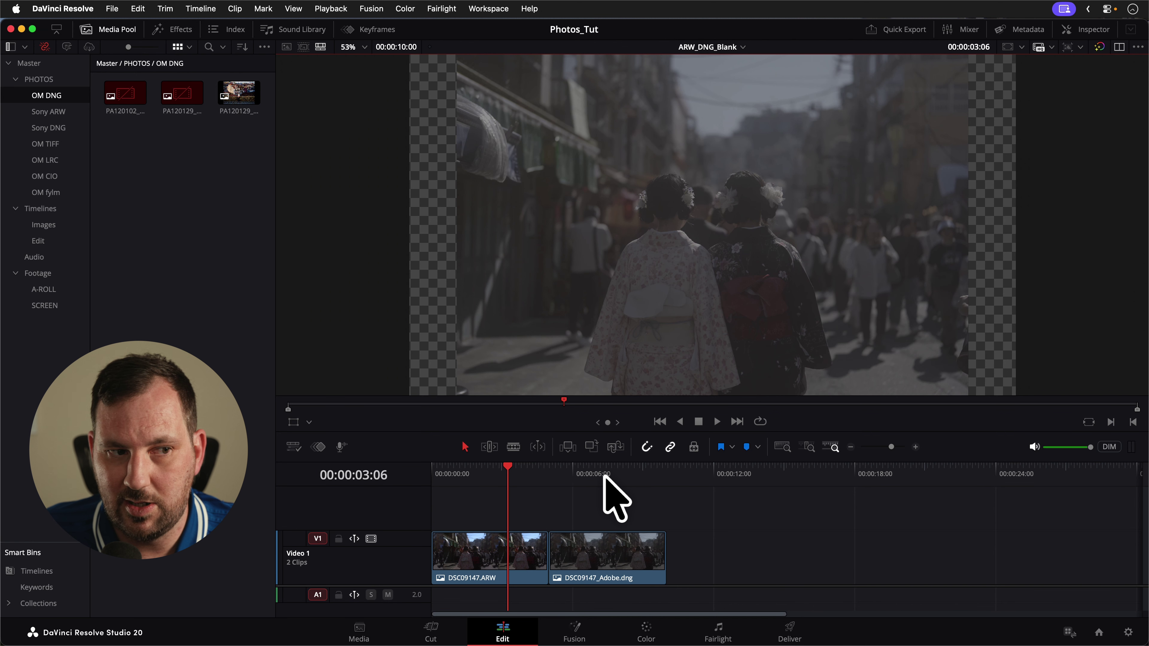
Compare the DSC09147.ARW and DSC09147_Adobe.dng clips by moving the playhead back and forth between them, ending on the ARW clip
click(595, 471)
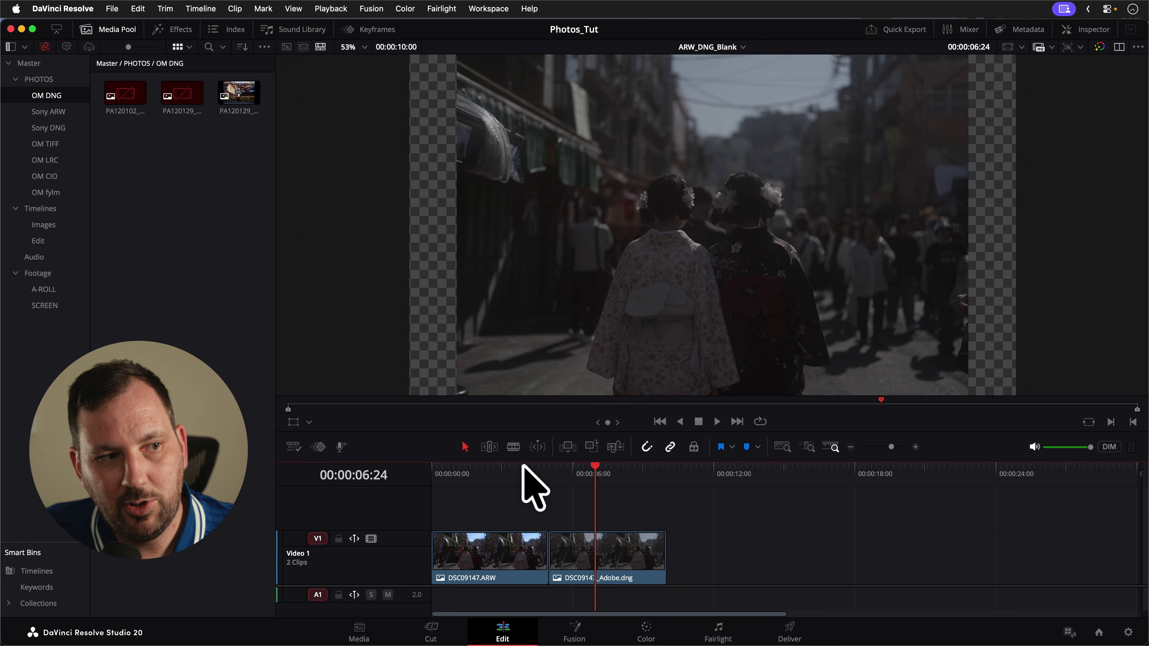
click(481, 469)
click(608, 471)
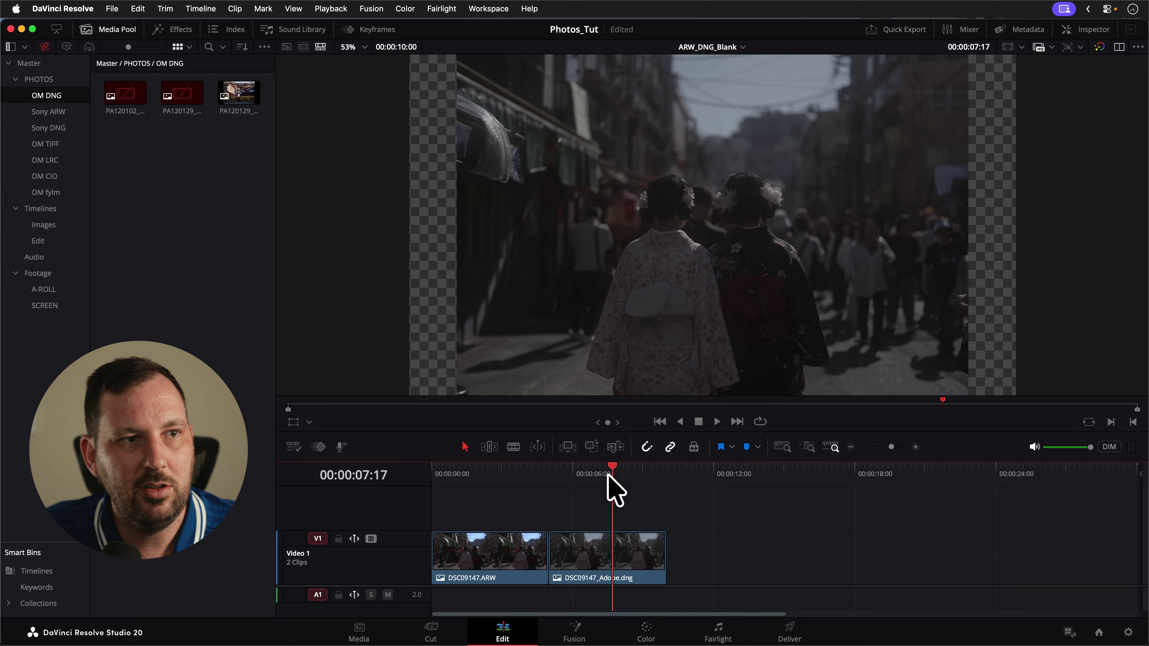
click(497, 470)
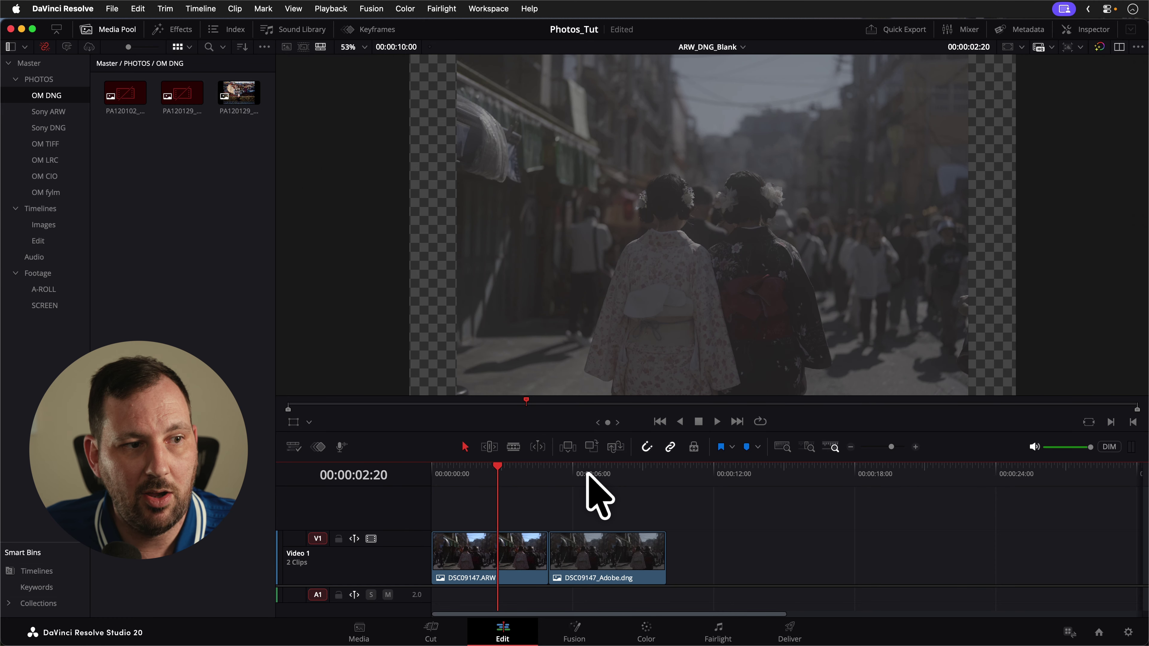
click(608, 471)
click(493, 471)
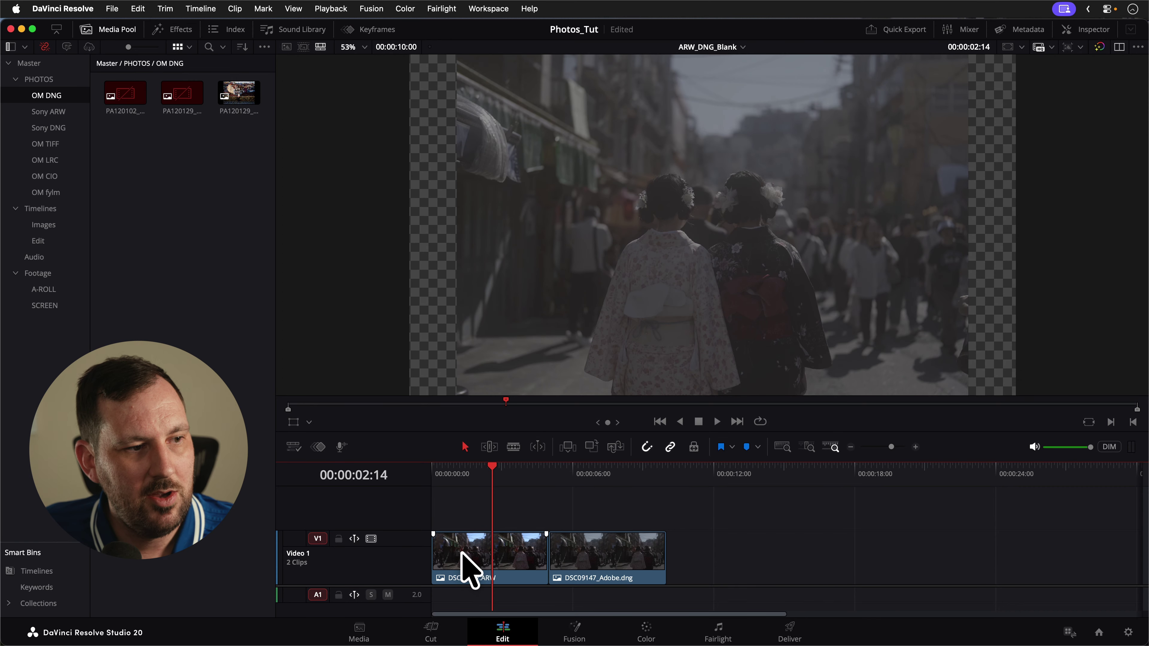
On the Color page, open the ARW clip's Camera Raw settings and set Decode Using to Clip
click(646, 630)
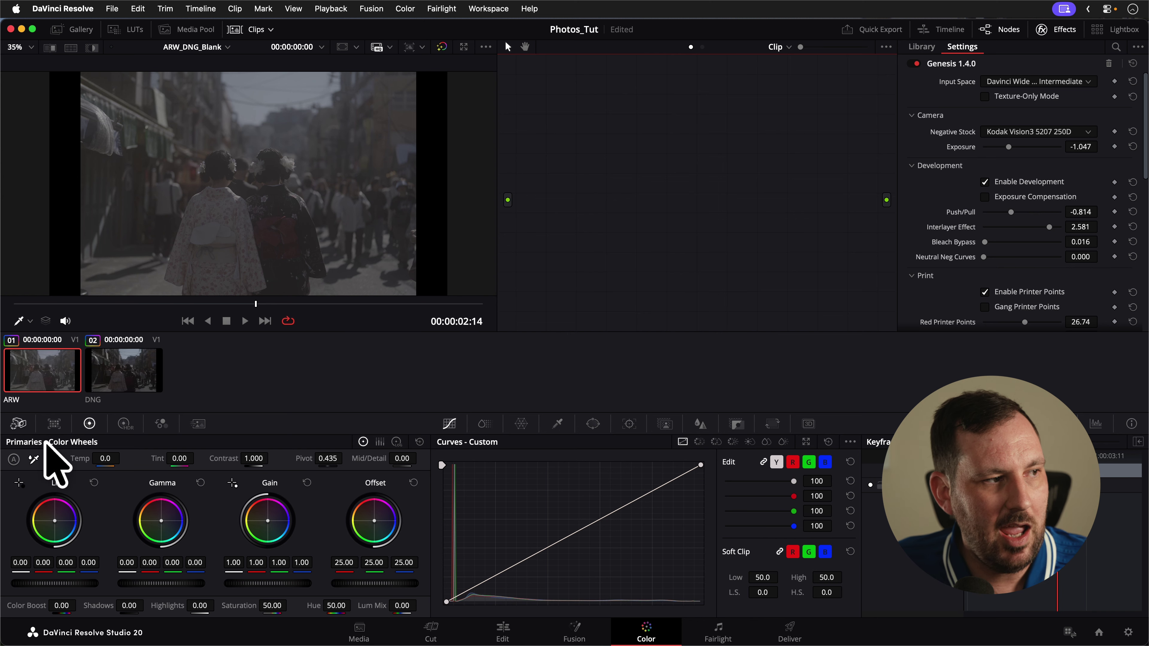
click(17, 423)
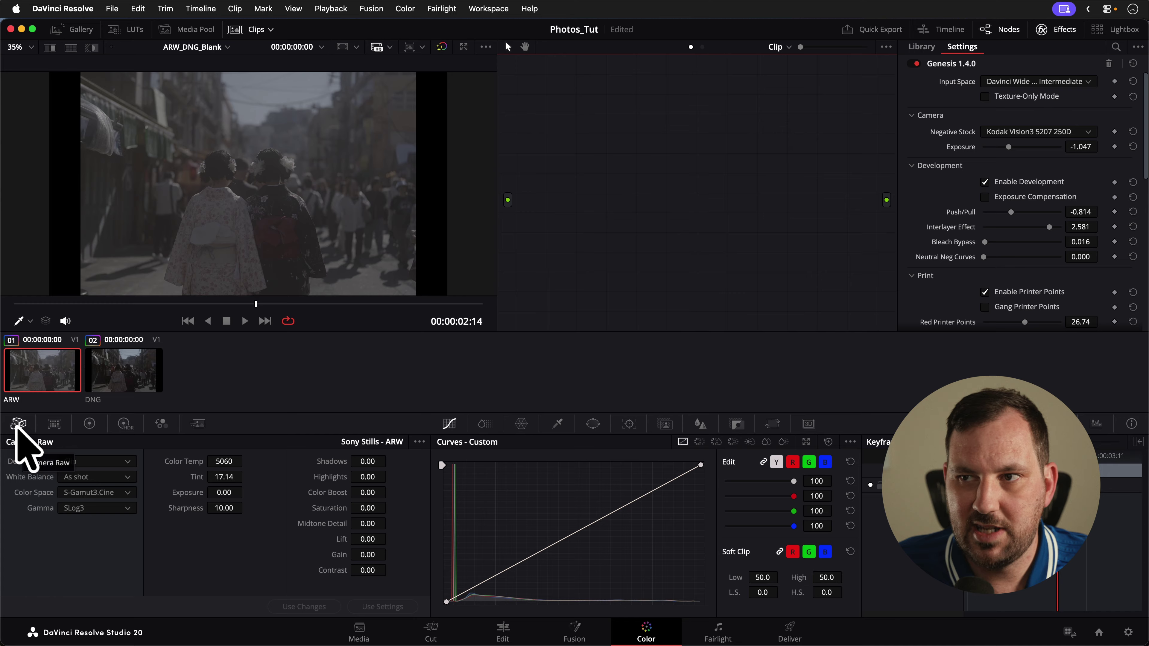
click(101, 464)
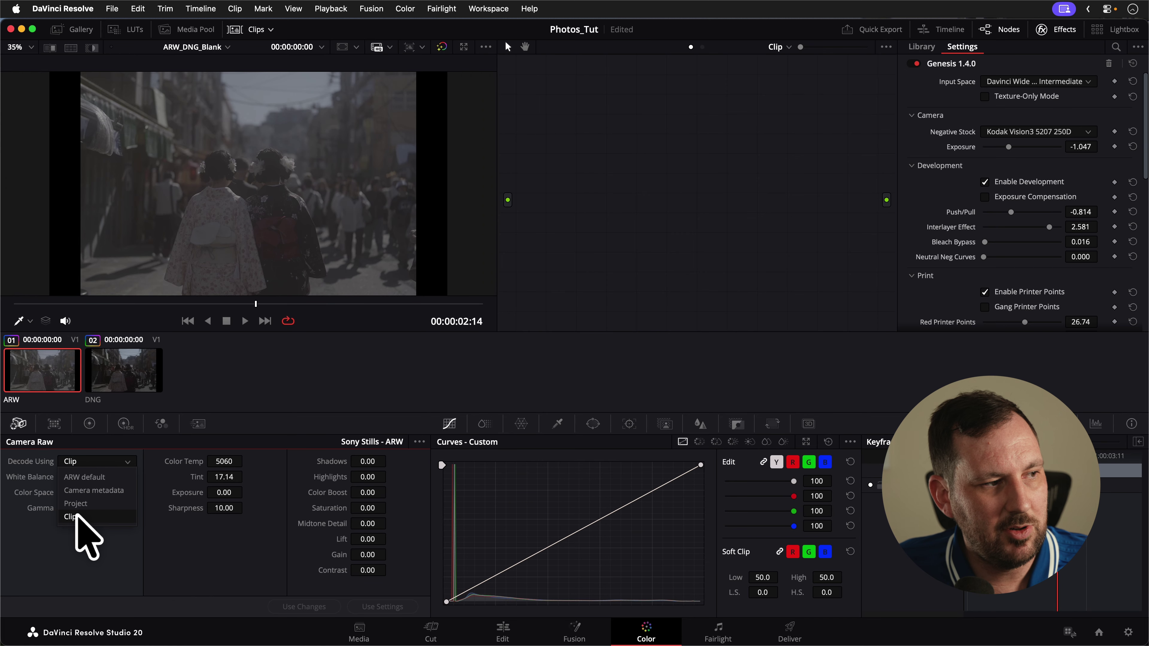
click(72, 517)
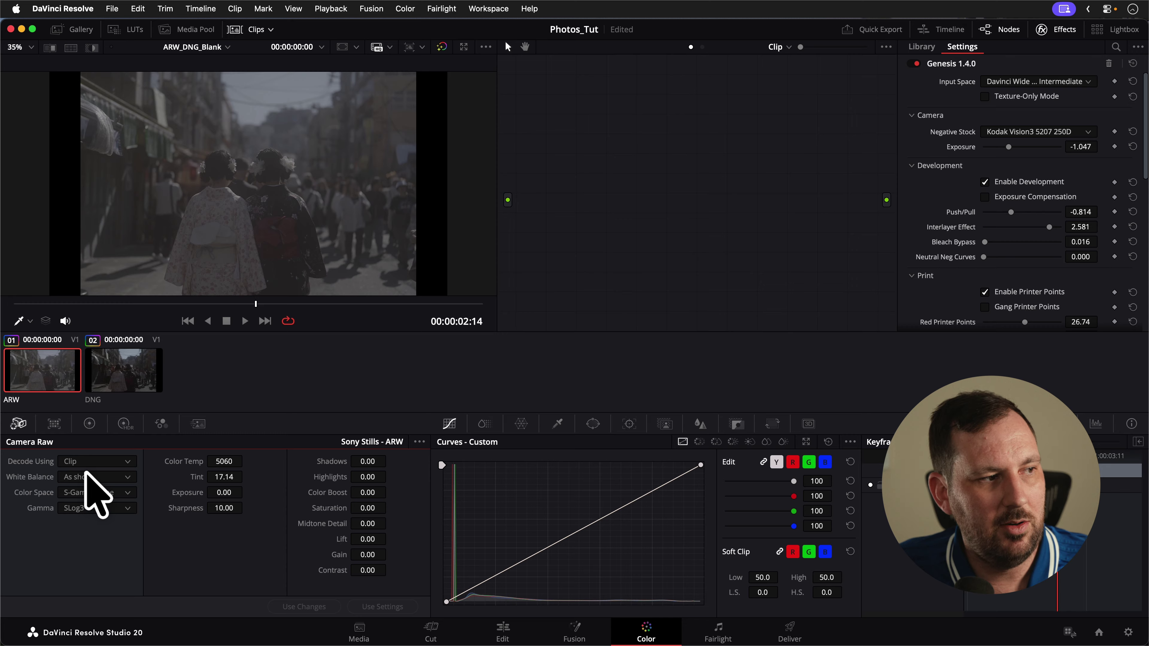